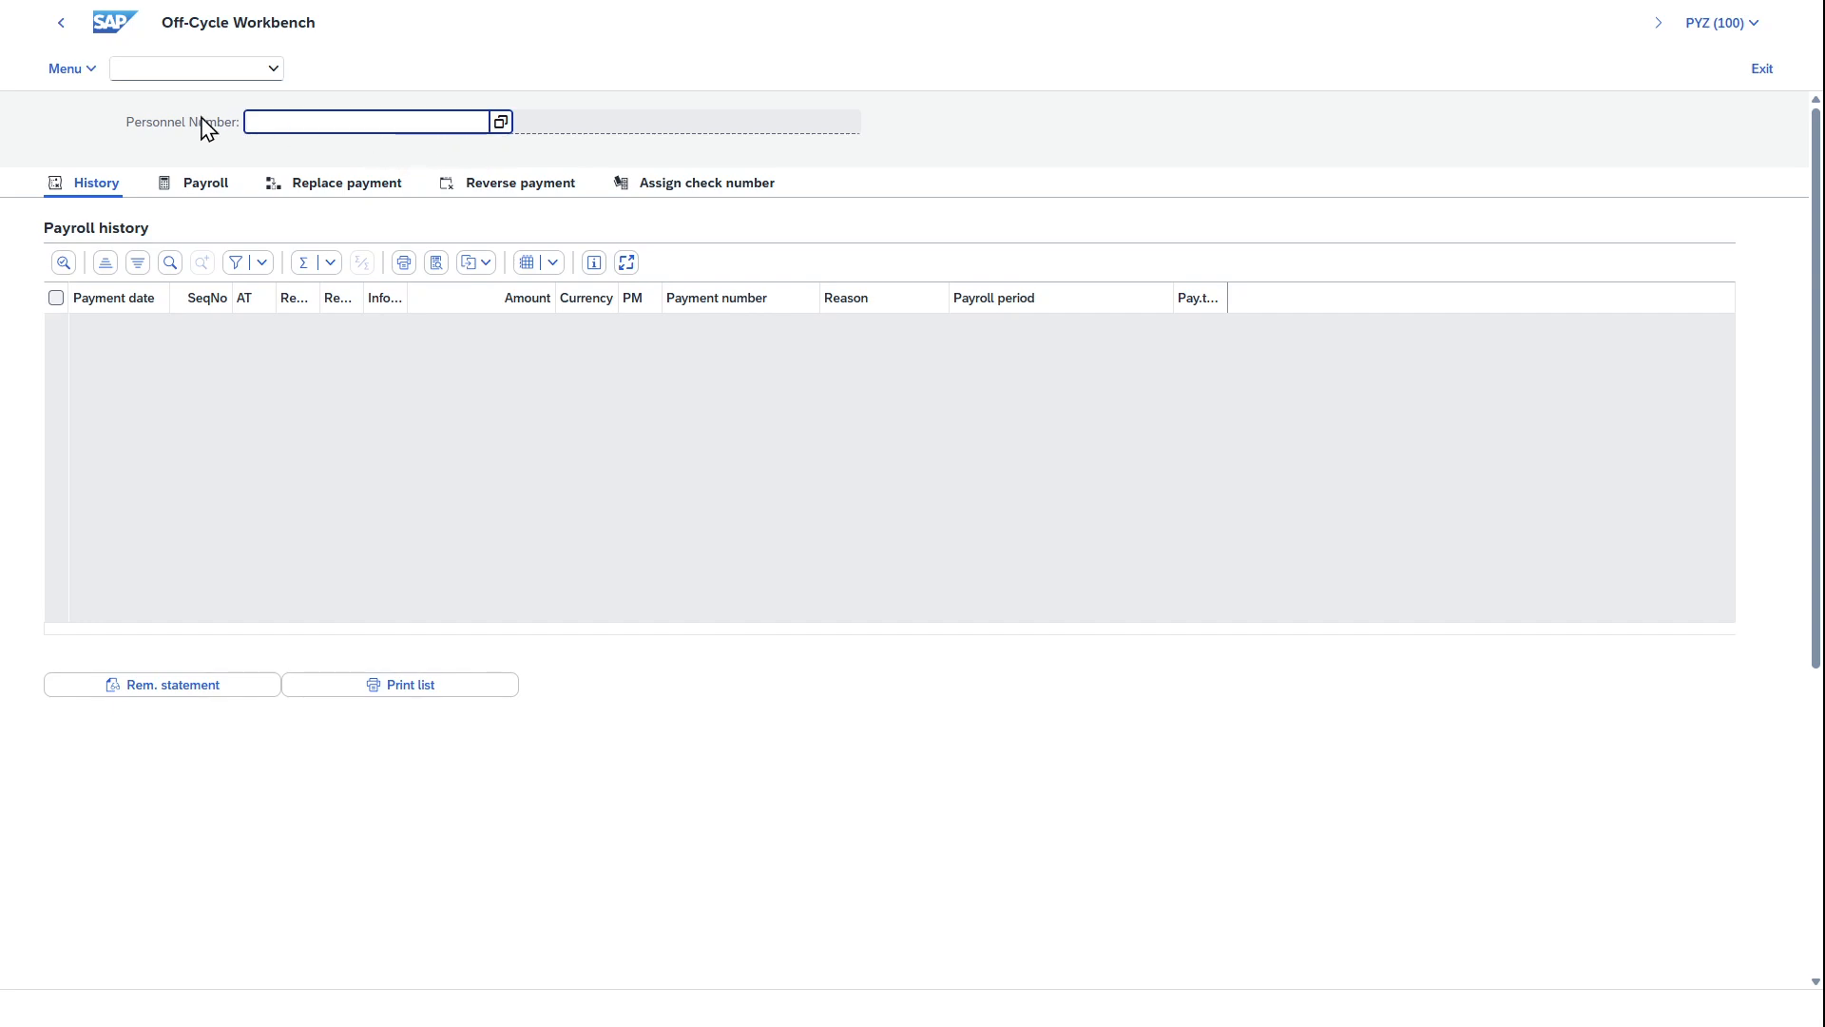
Open the personnel number search help and switch its search criteria to Organizational assignment.
left_click(501, 123)
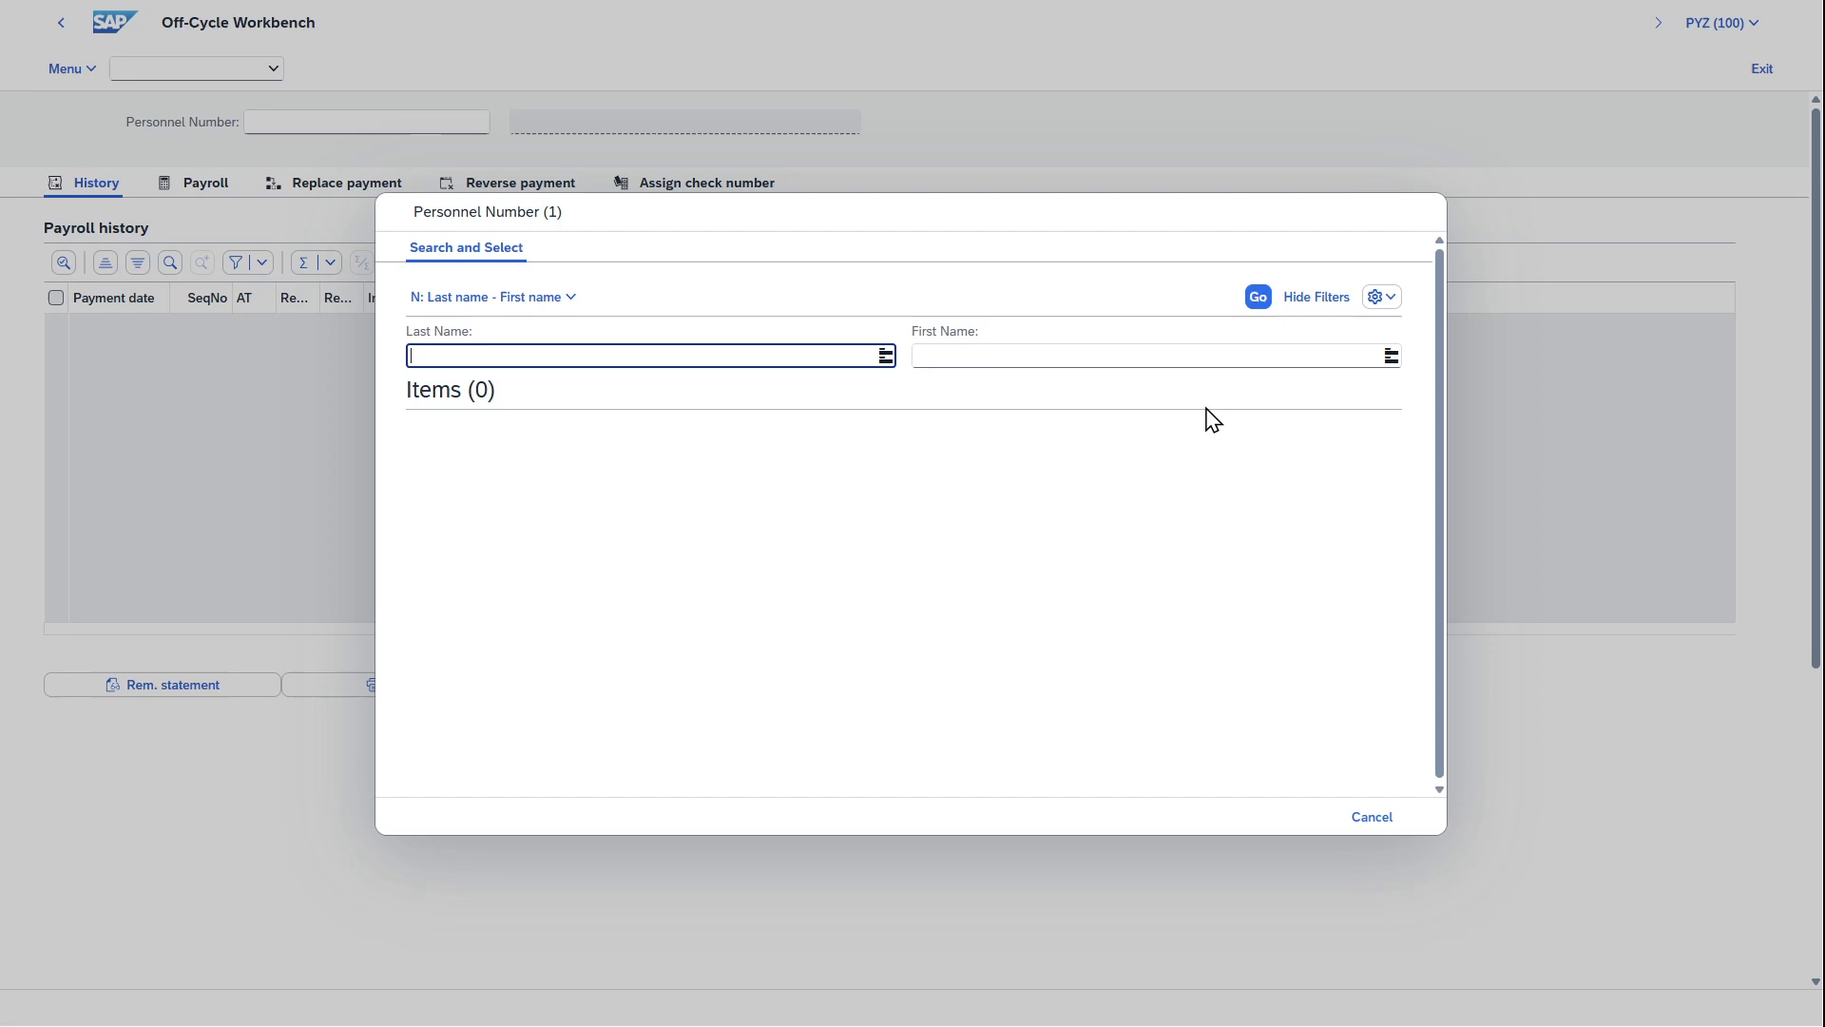
left_click(1060, 365)
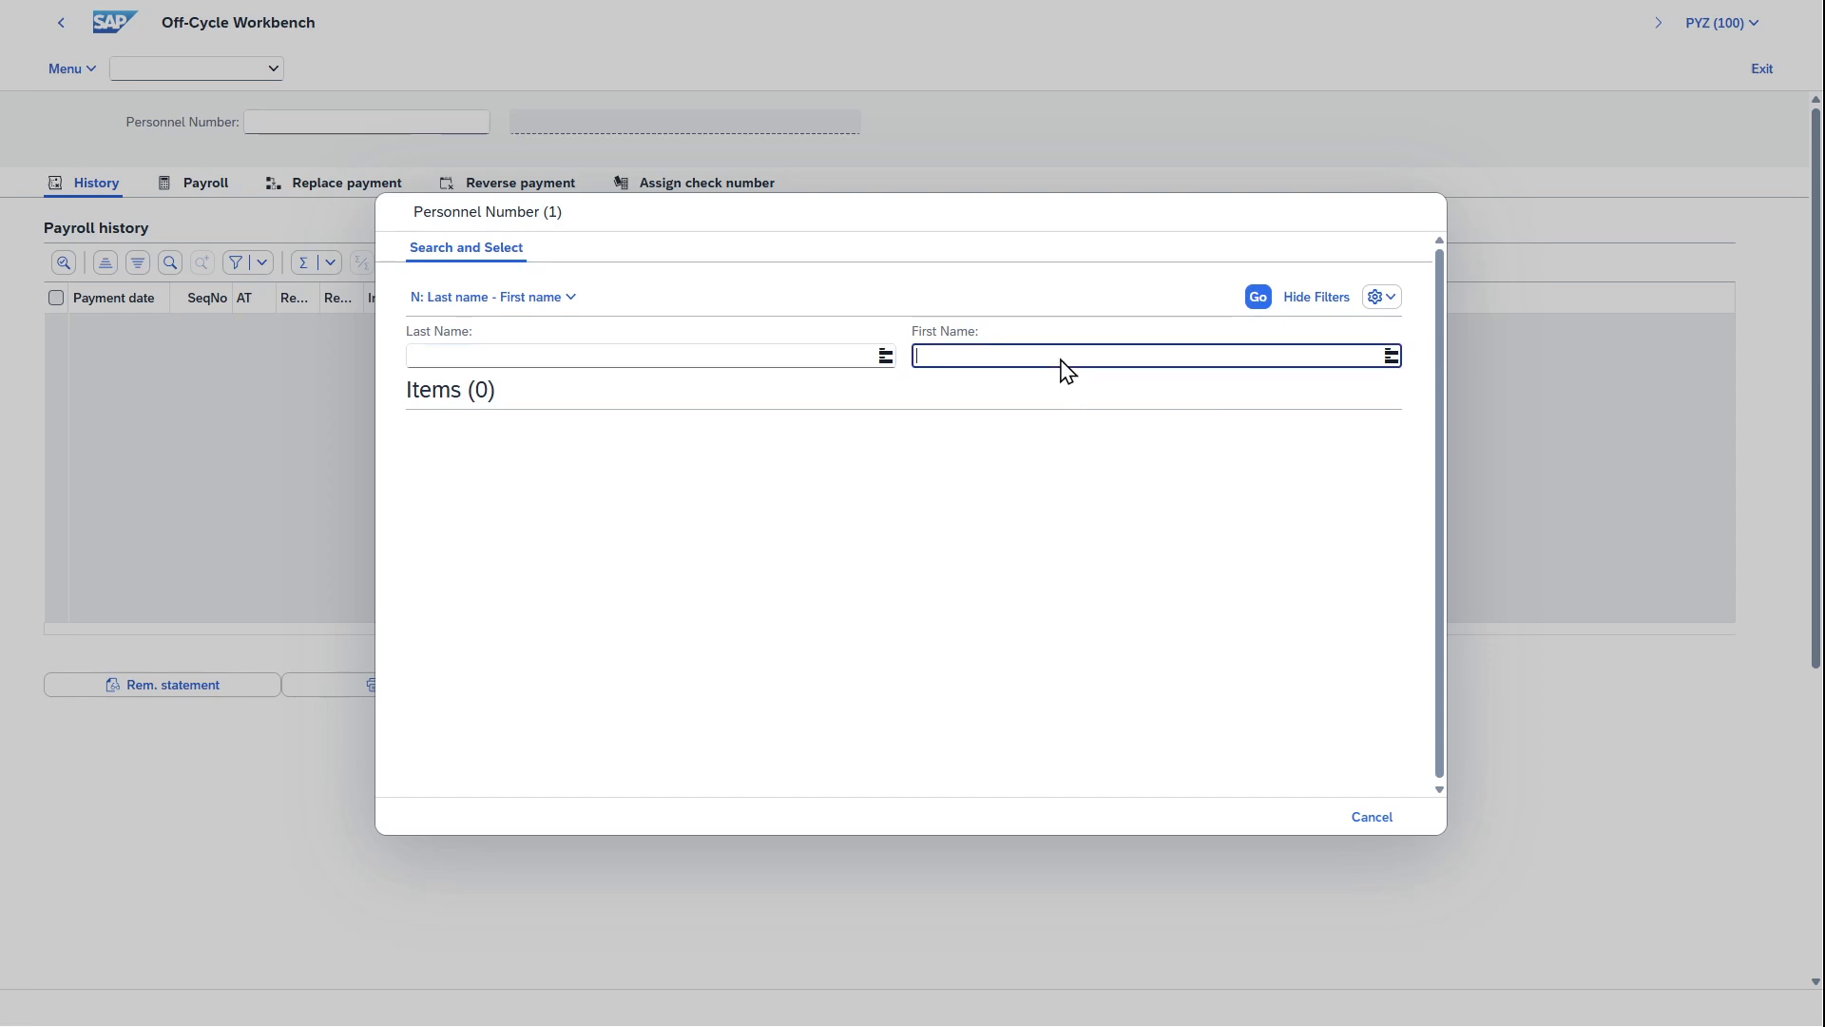
left_click(538, 297)
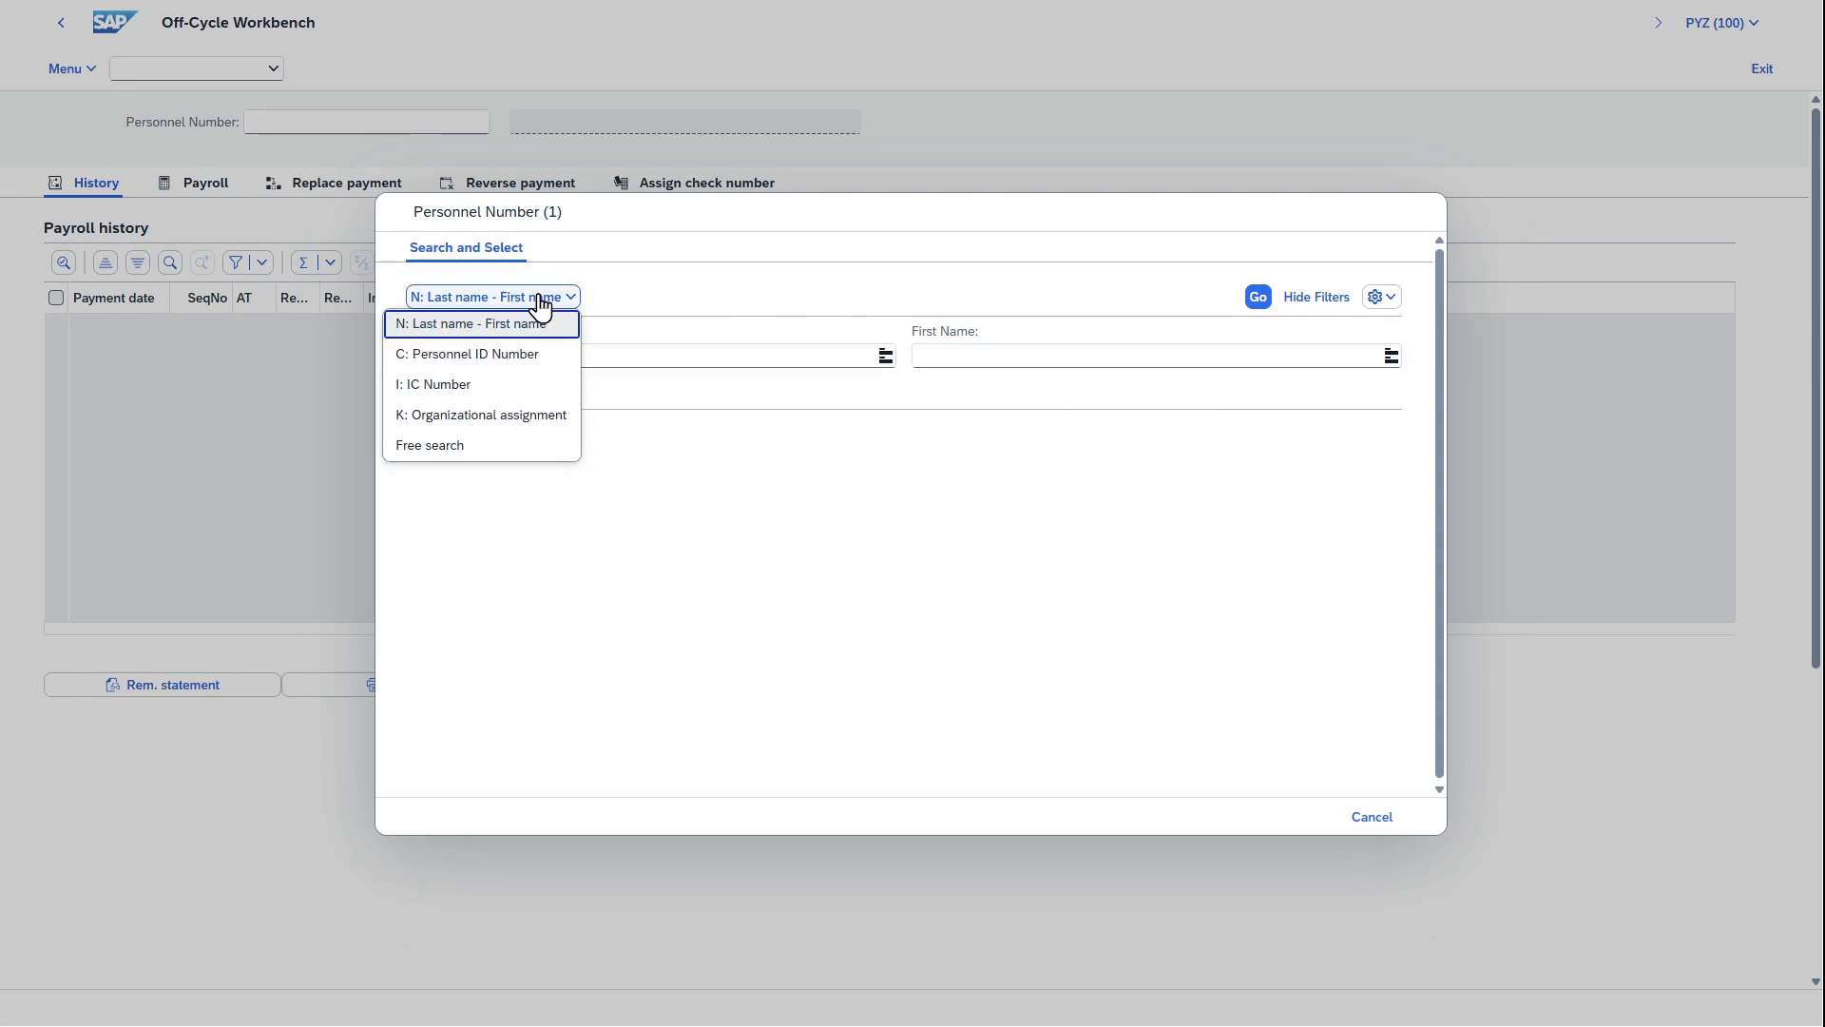
left_click(469, 418)
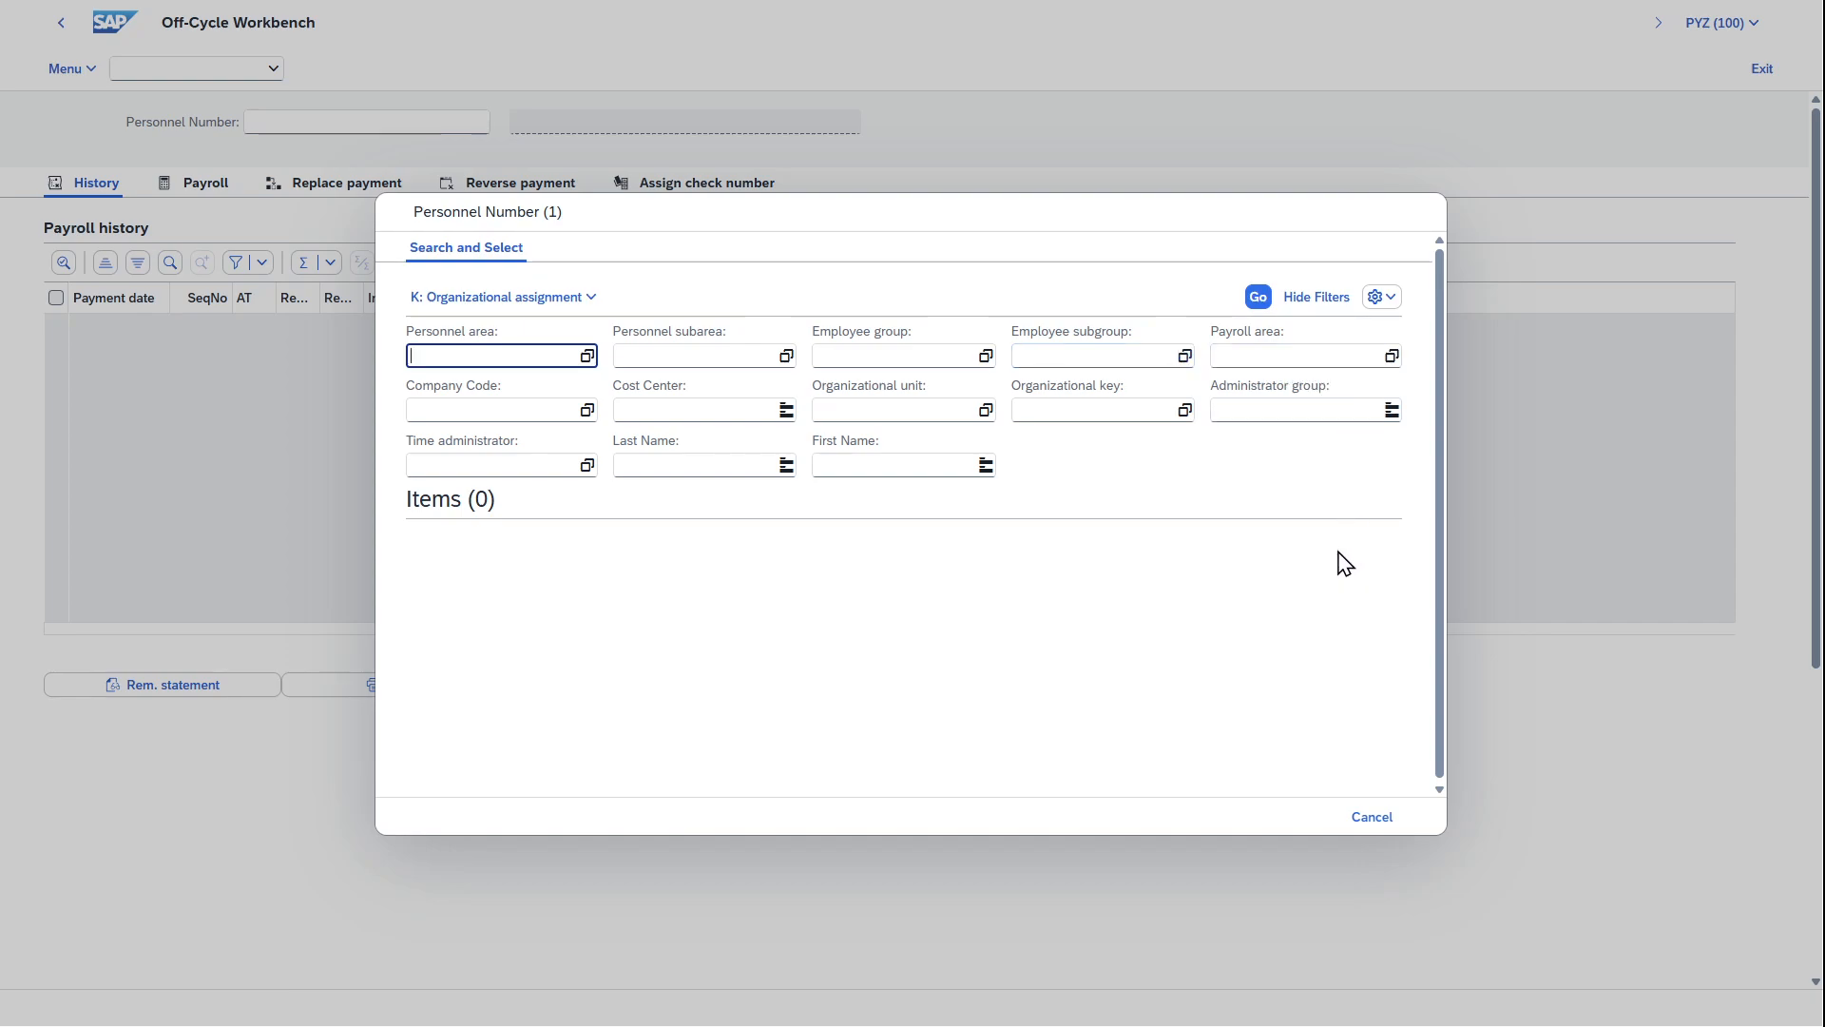
Search by Last name - First name using the employee's first name and load the matching employee into the workbench.
left_click(514, 290)
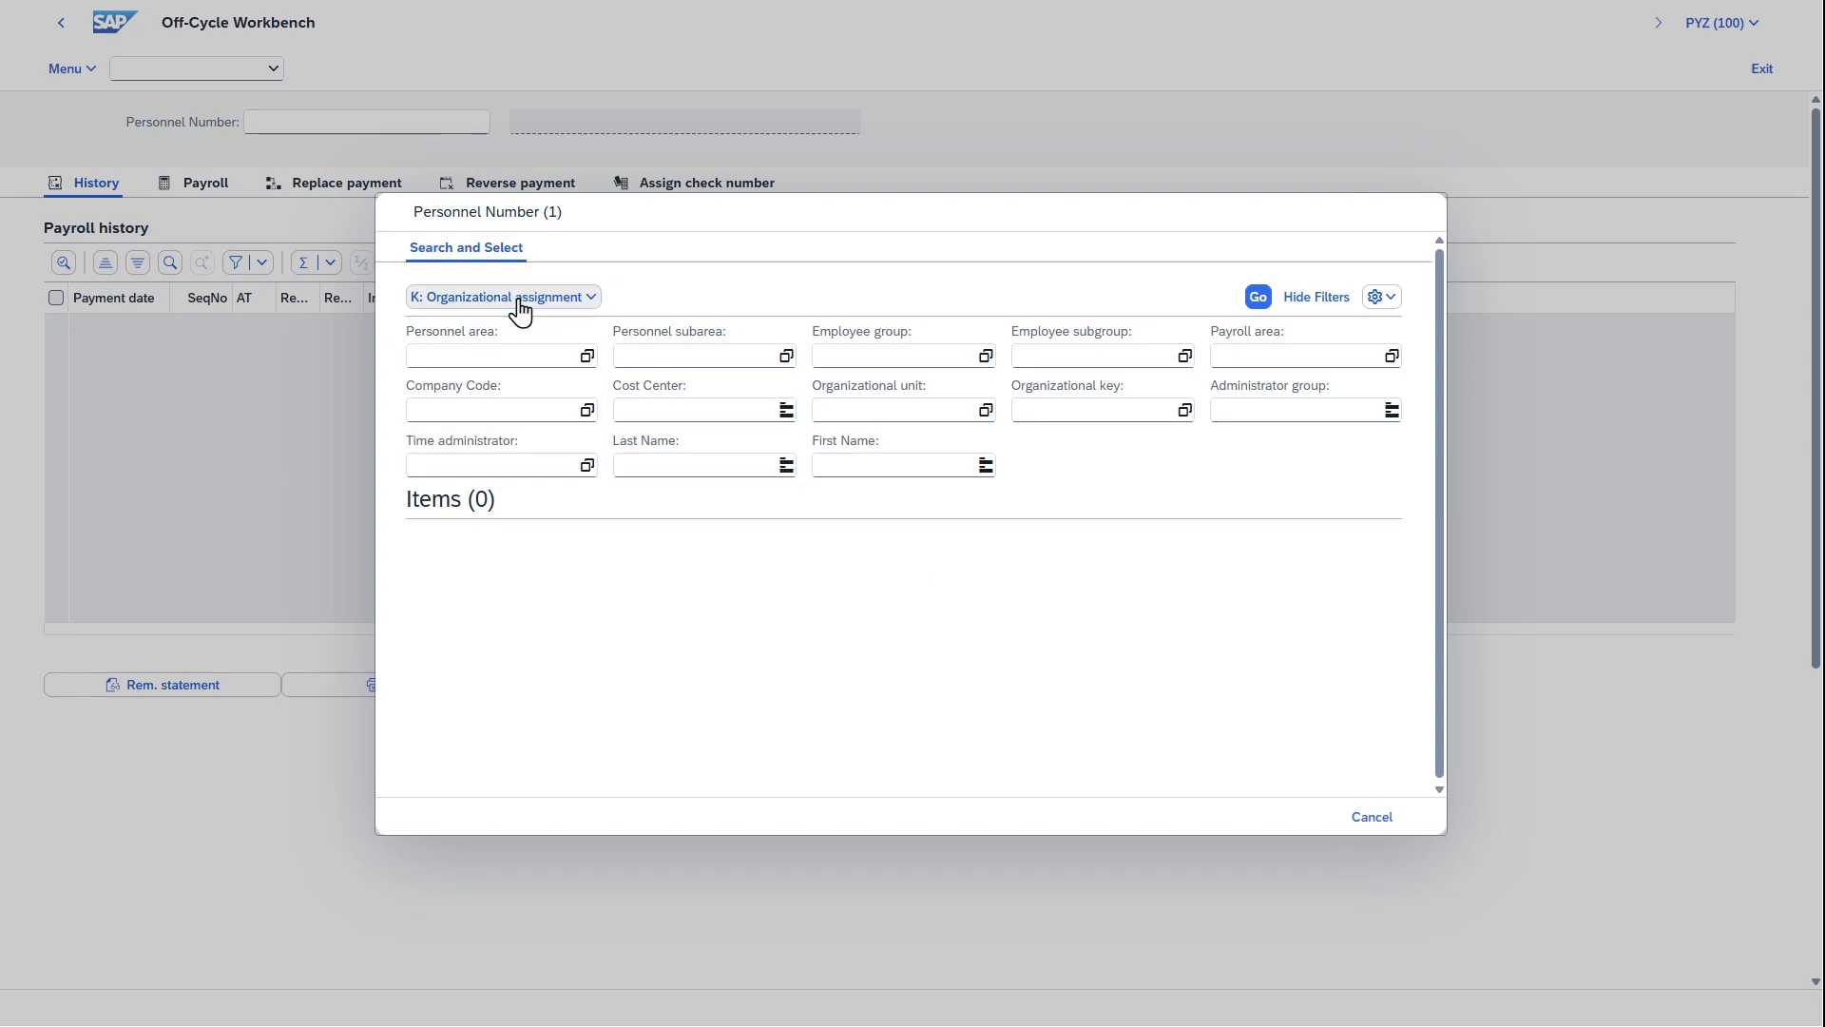
left_click(537, 296)
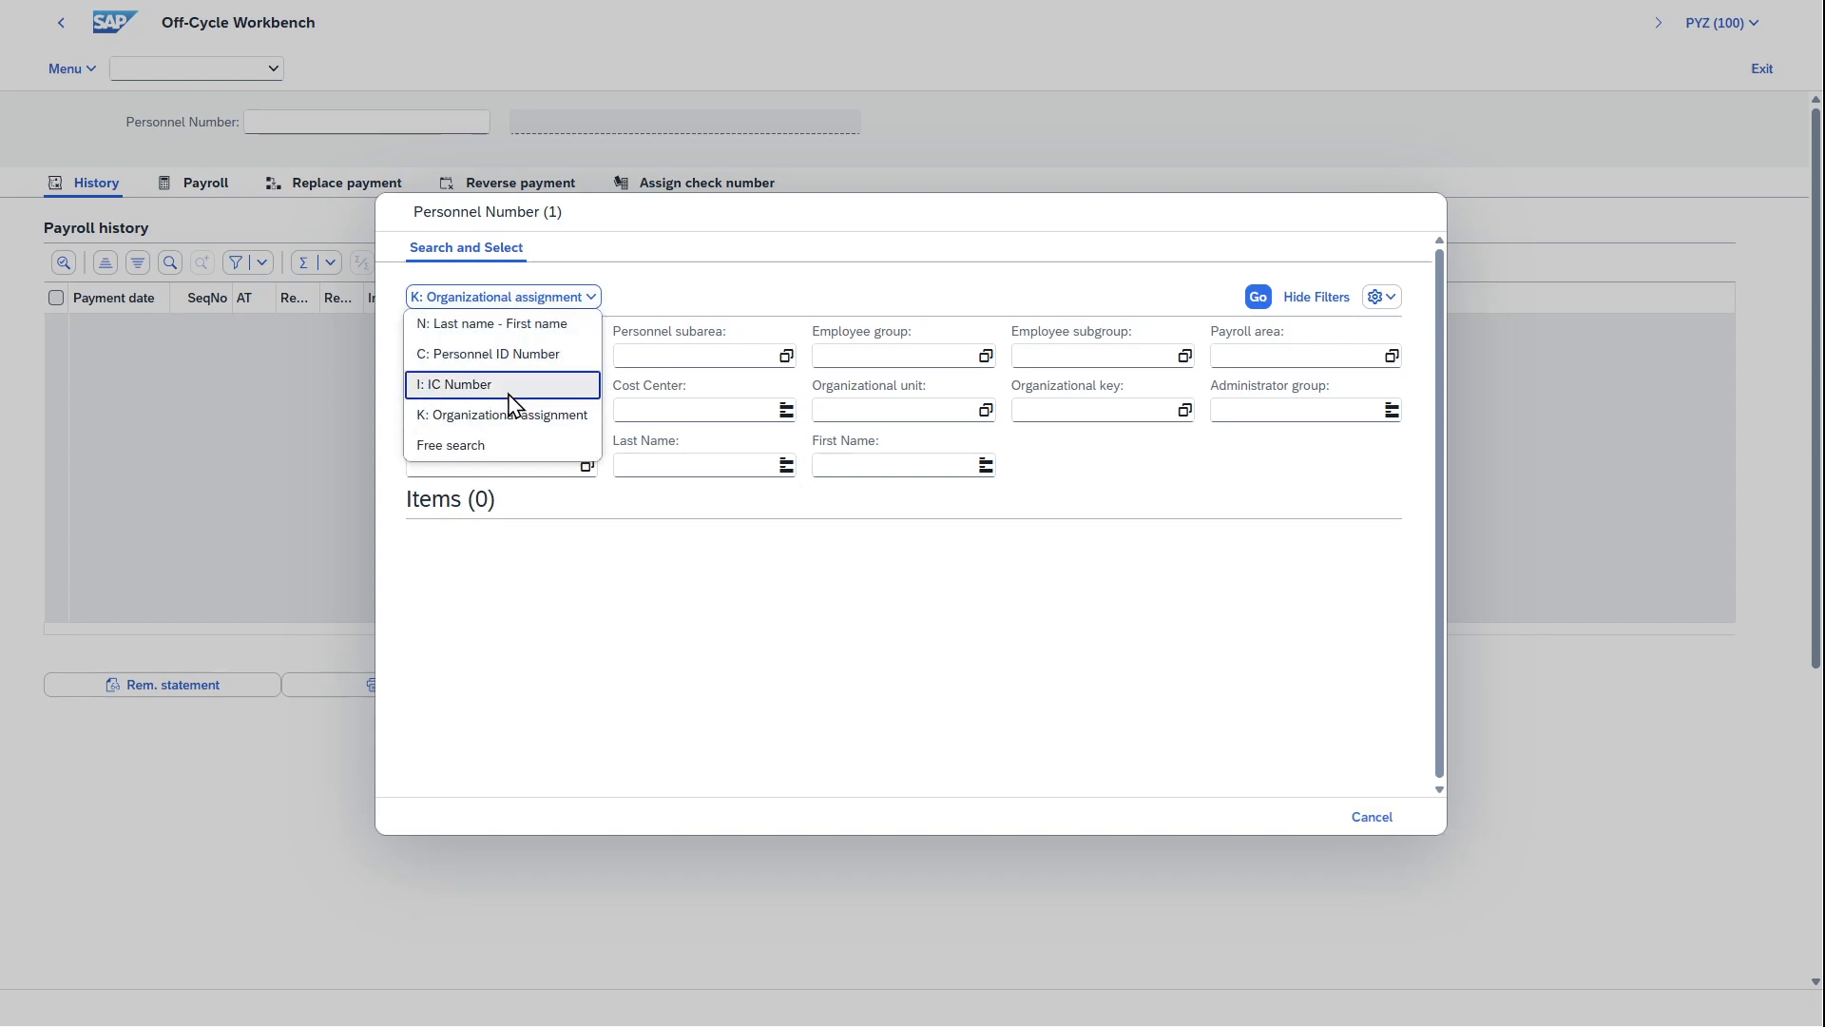
left_click(530, 330)
left_click(997, 360)
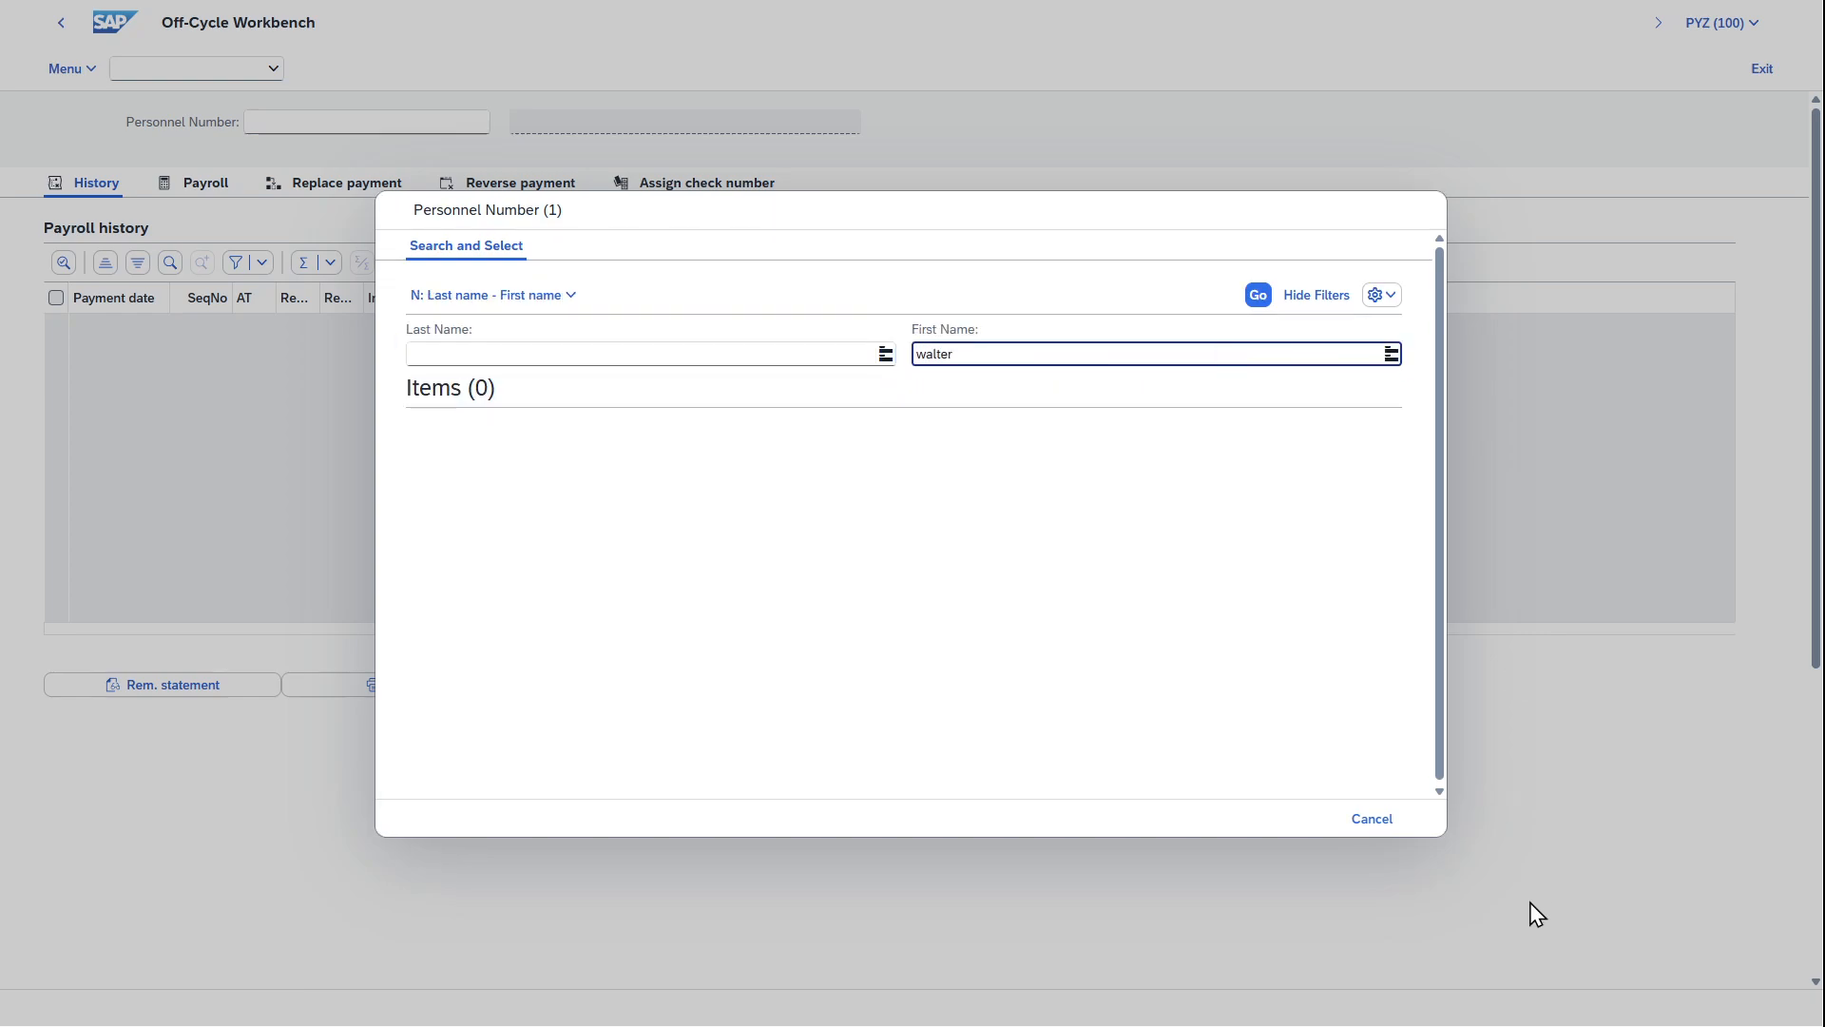
left_click(1258, 298)
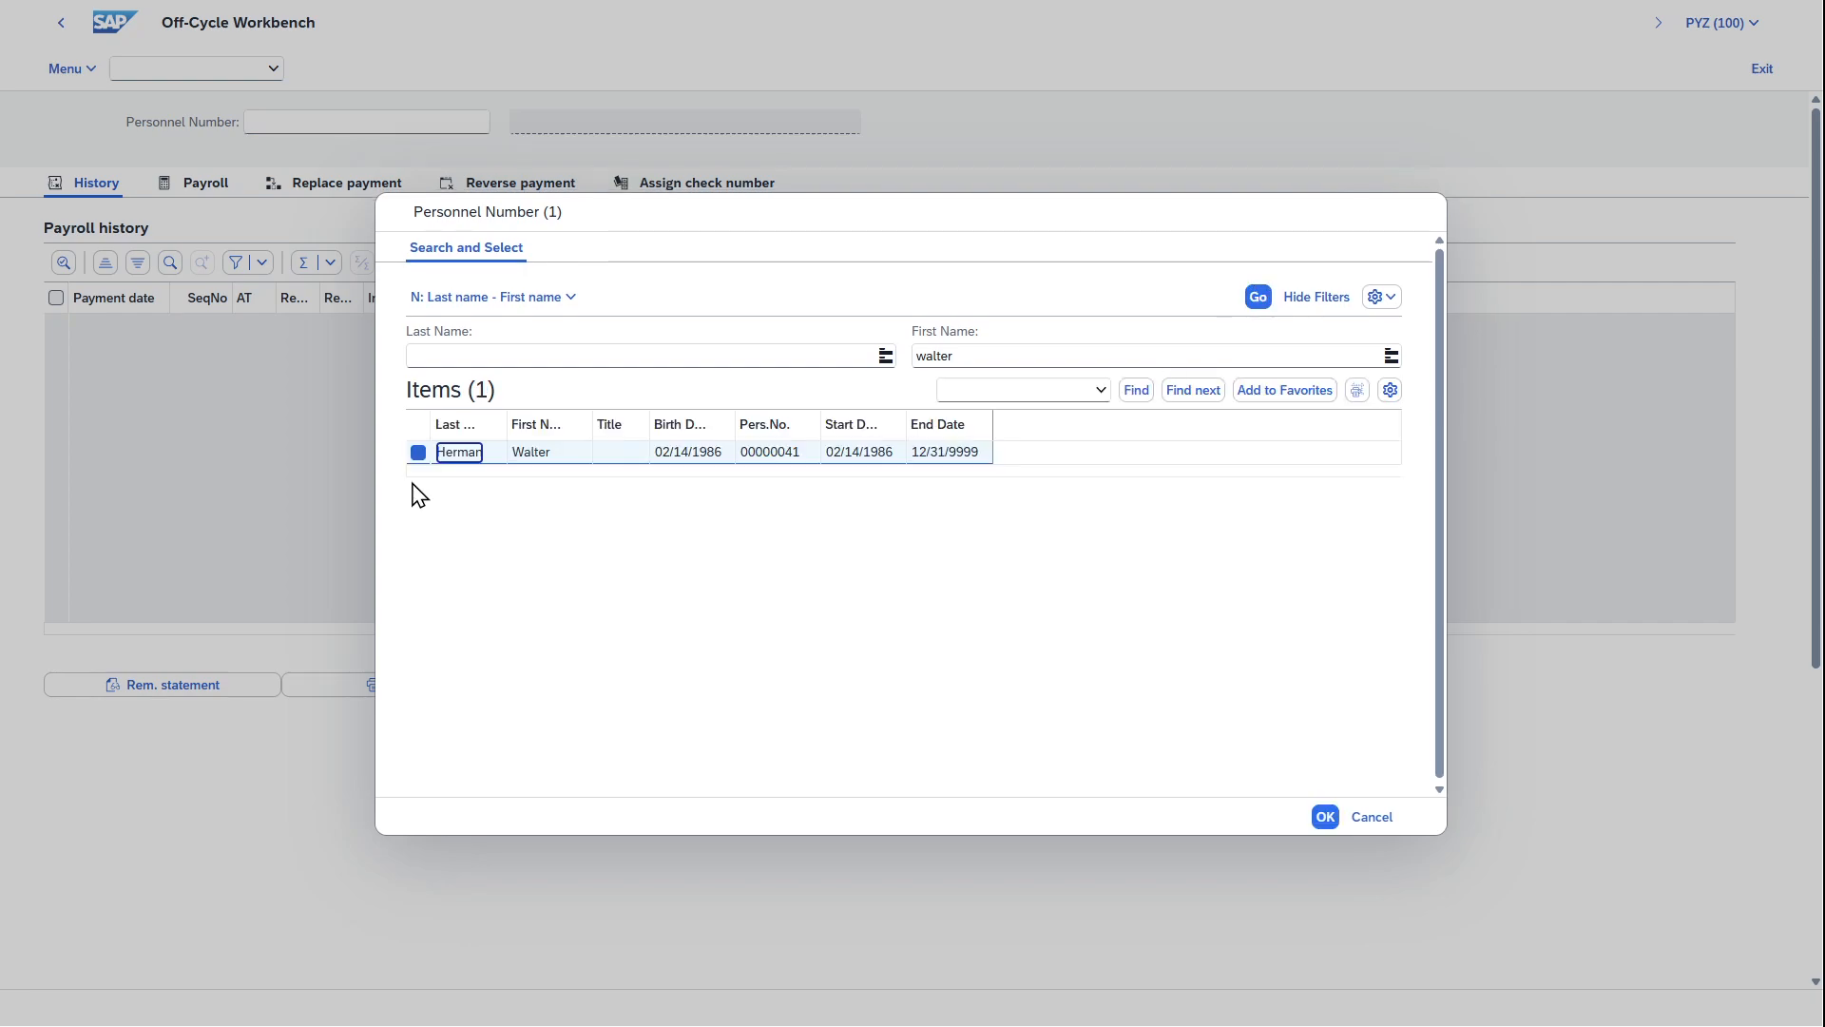
left_click(417, 454)
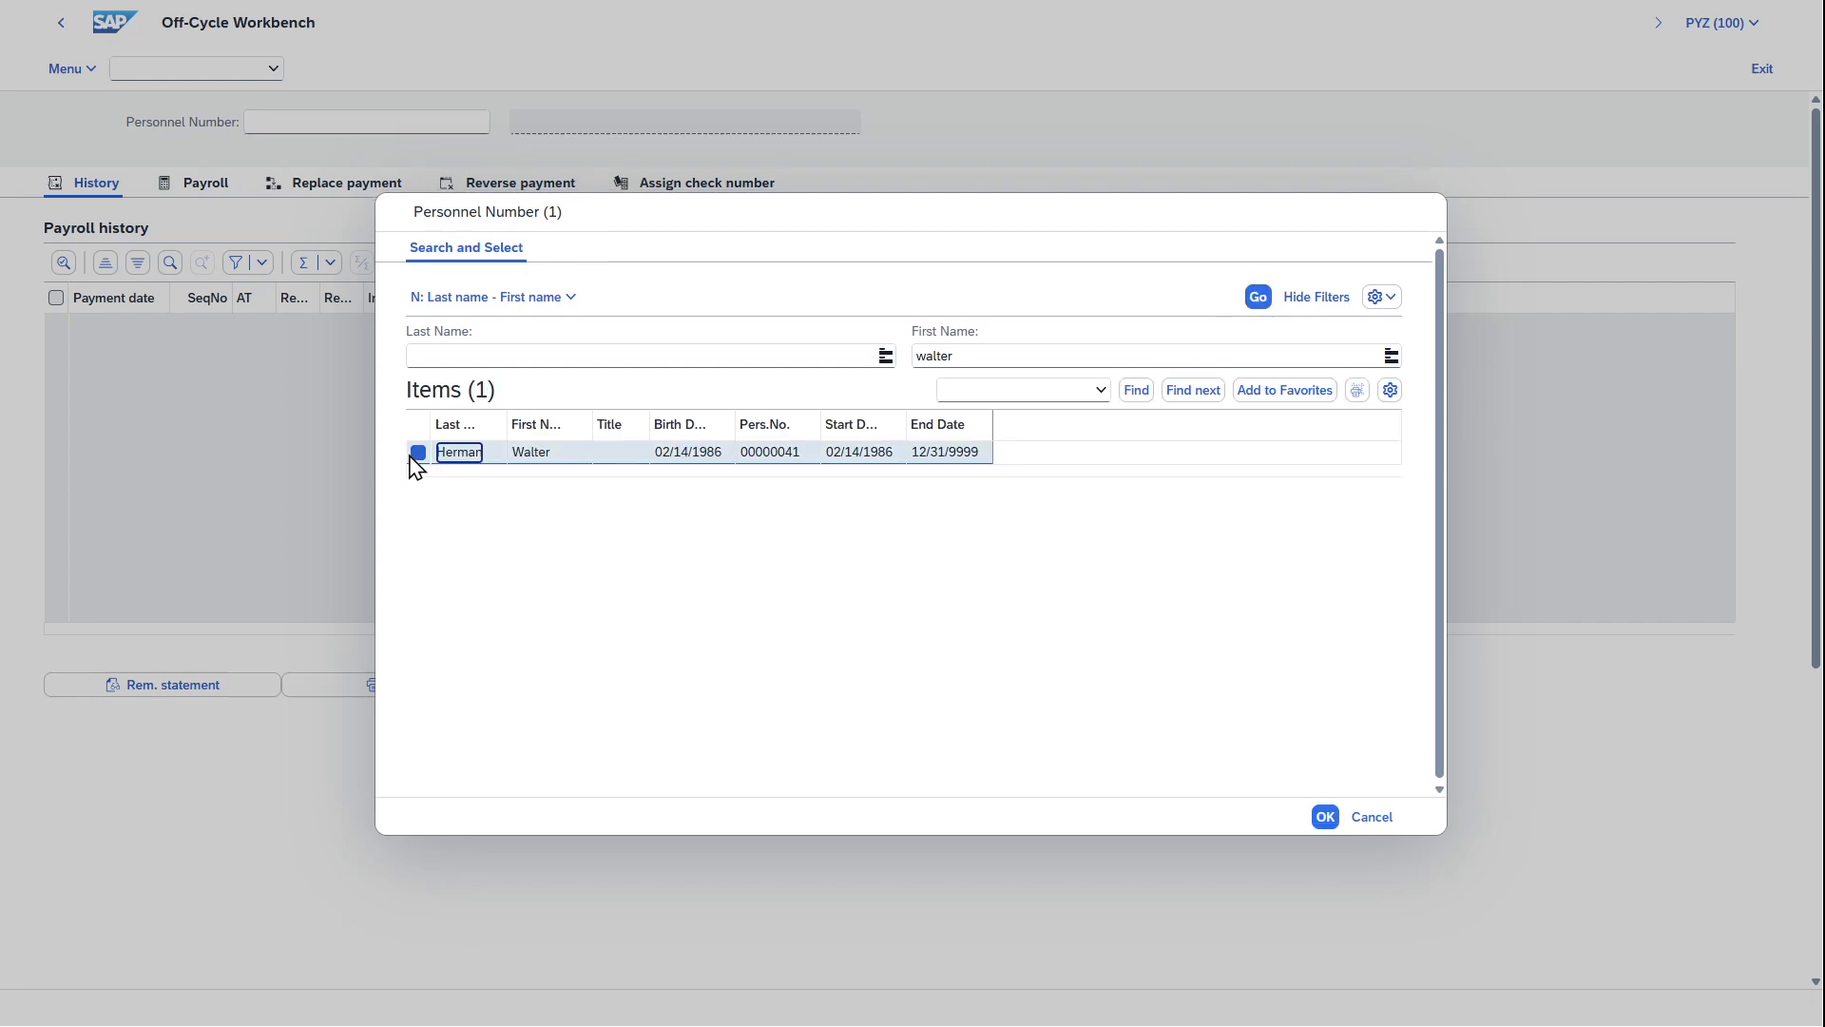
left_click(1323, 817)
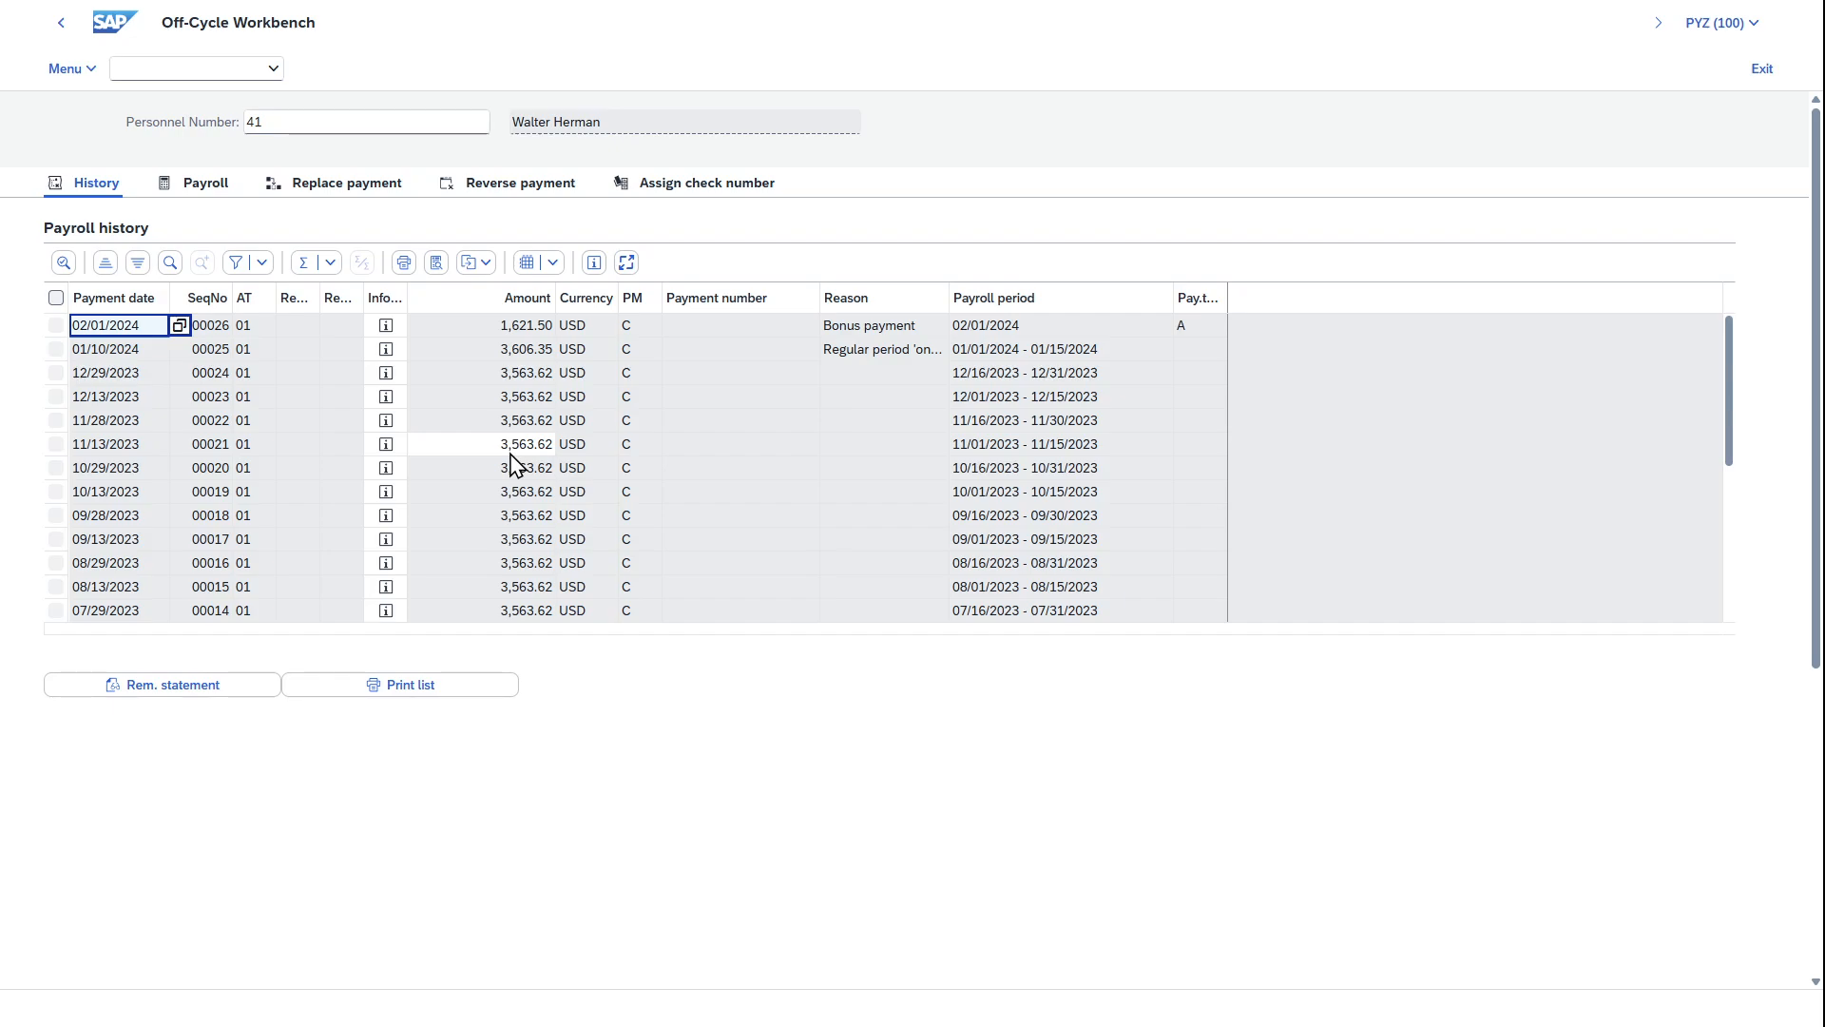
View the remuneration statement for the 12/29/2023 payment in the payroll history and return to the workbench.
scroll(514, 466, "down", 1)
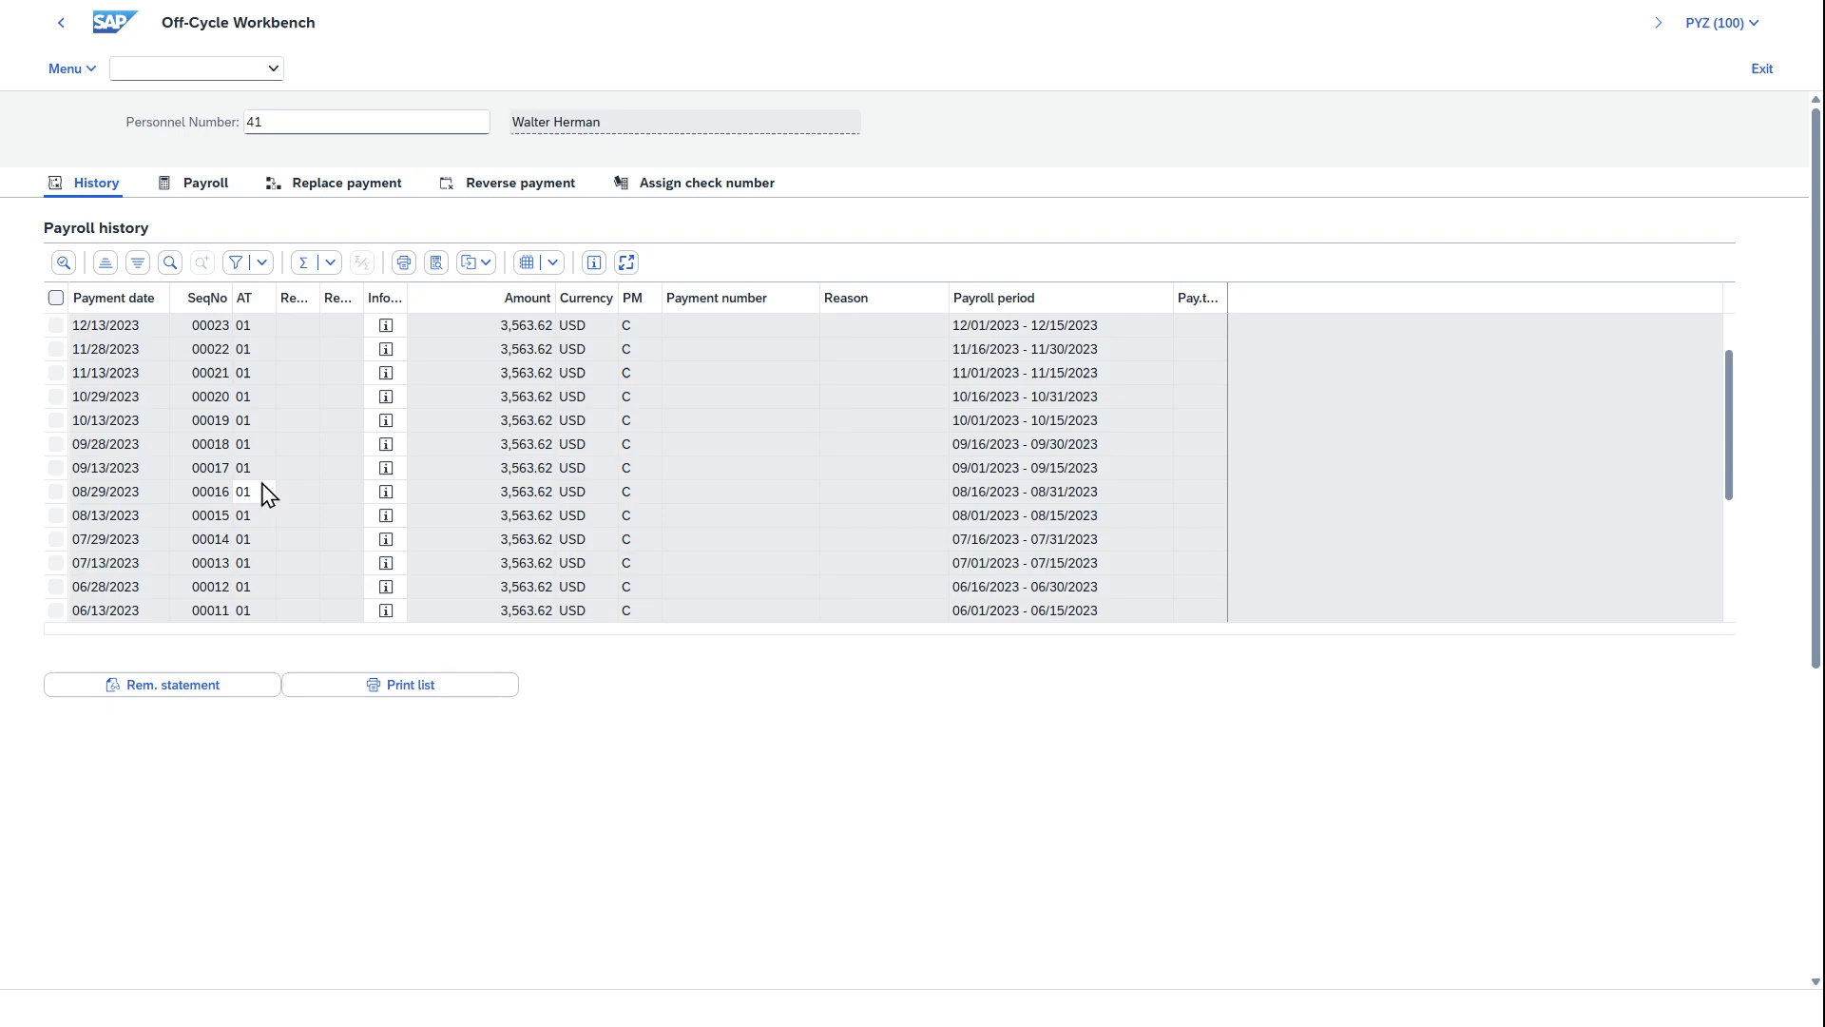
scroll(269, 494, "down", 4)
scroll(265, 481, "up", 5)
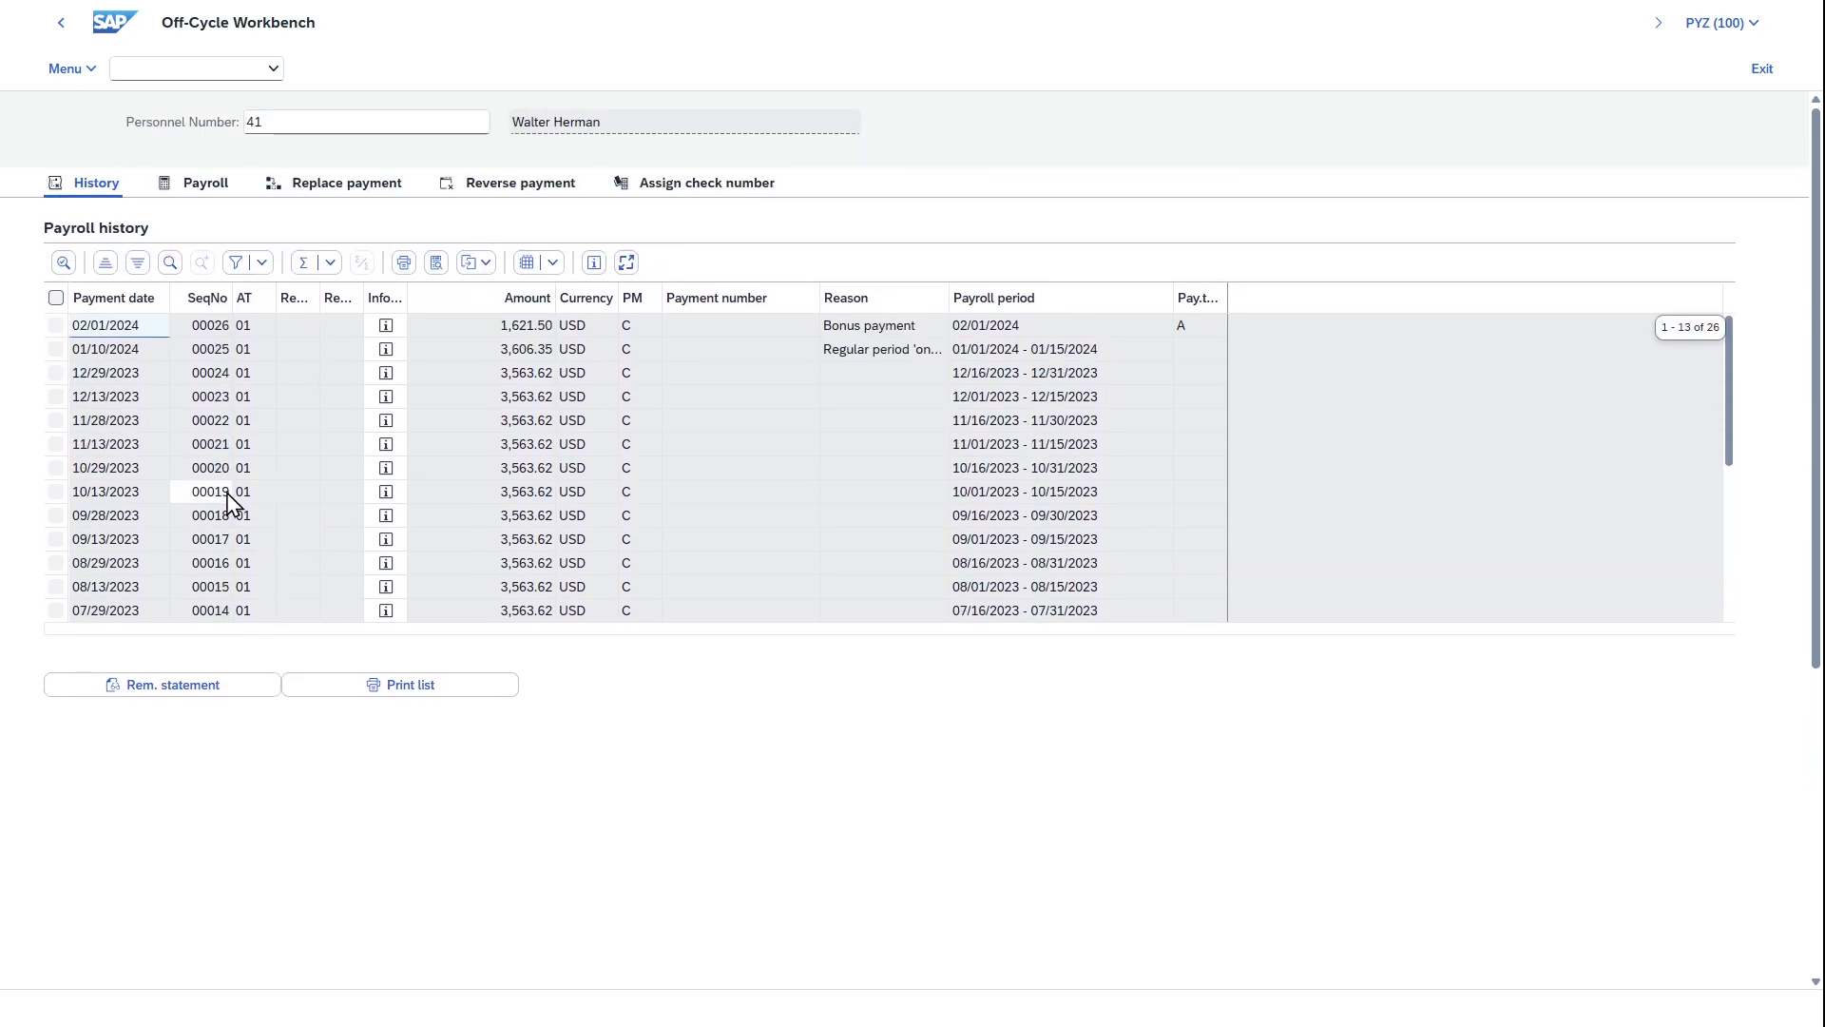
left_click(56, 373)
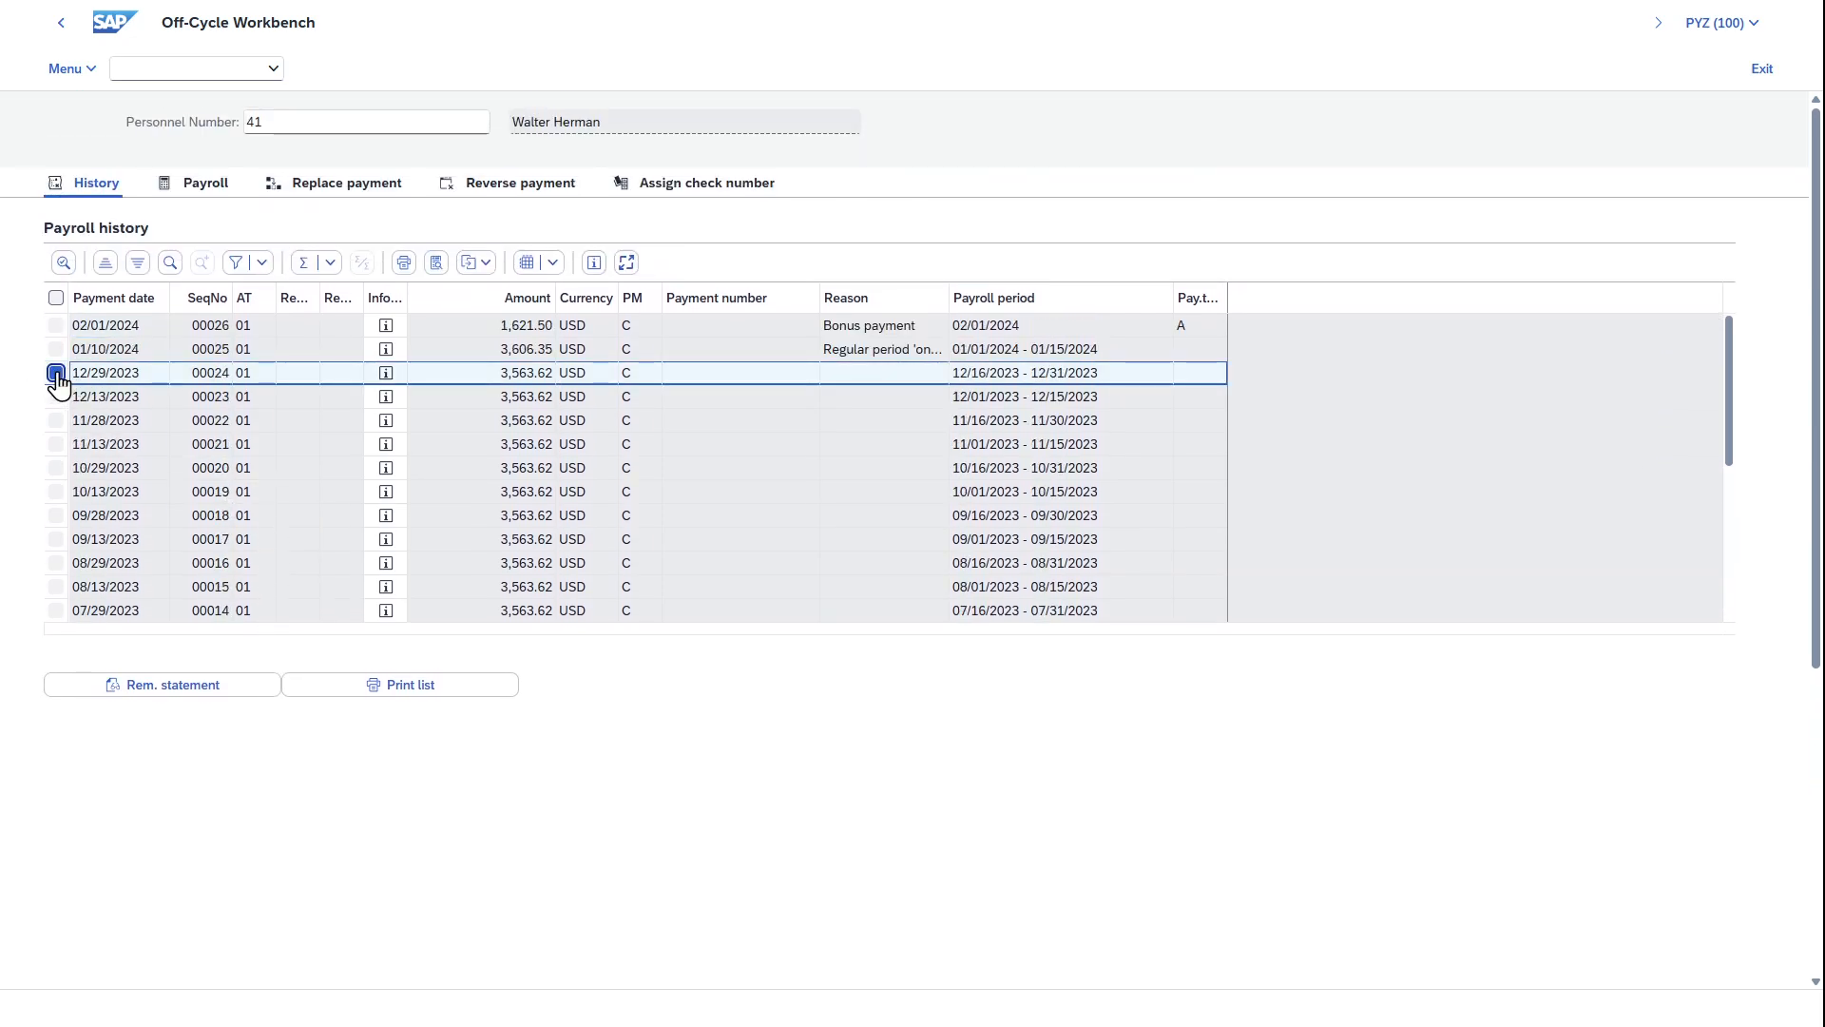
left_click(178, 691)
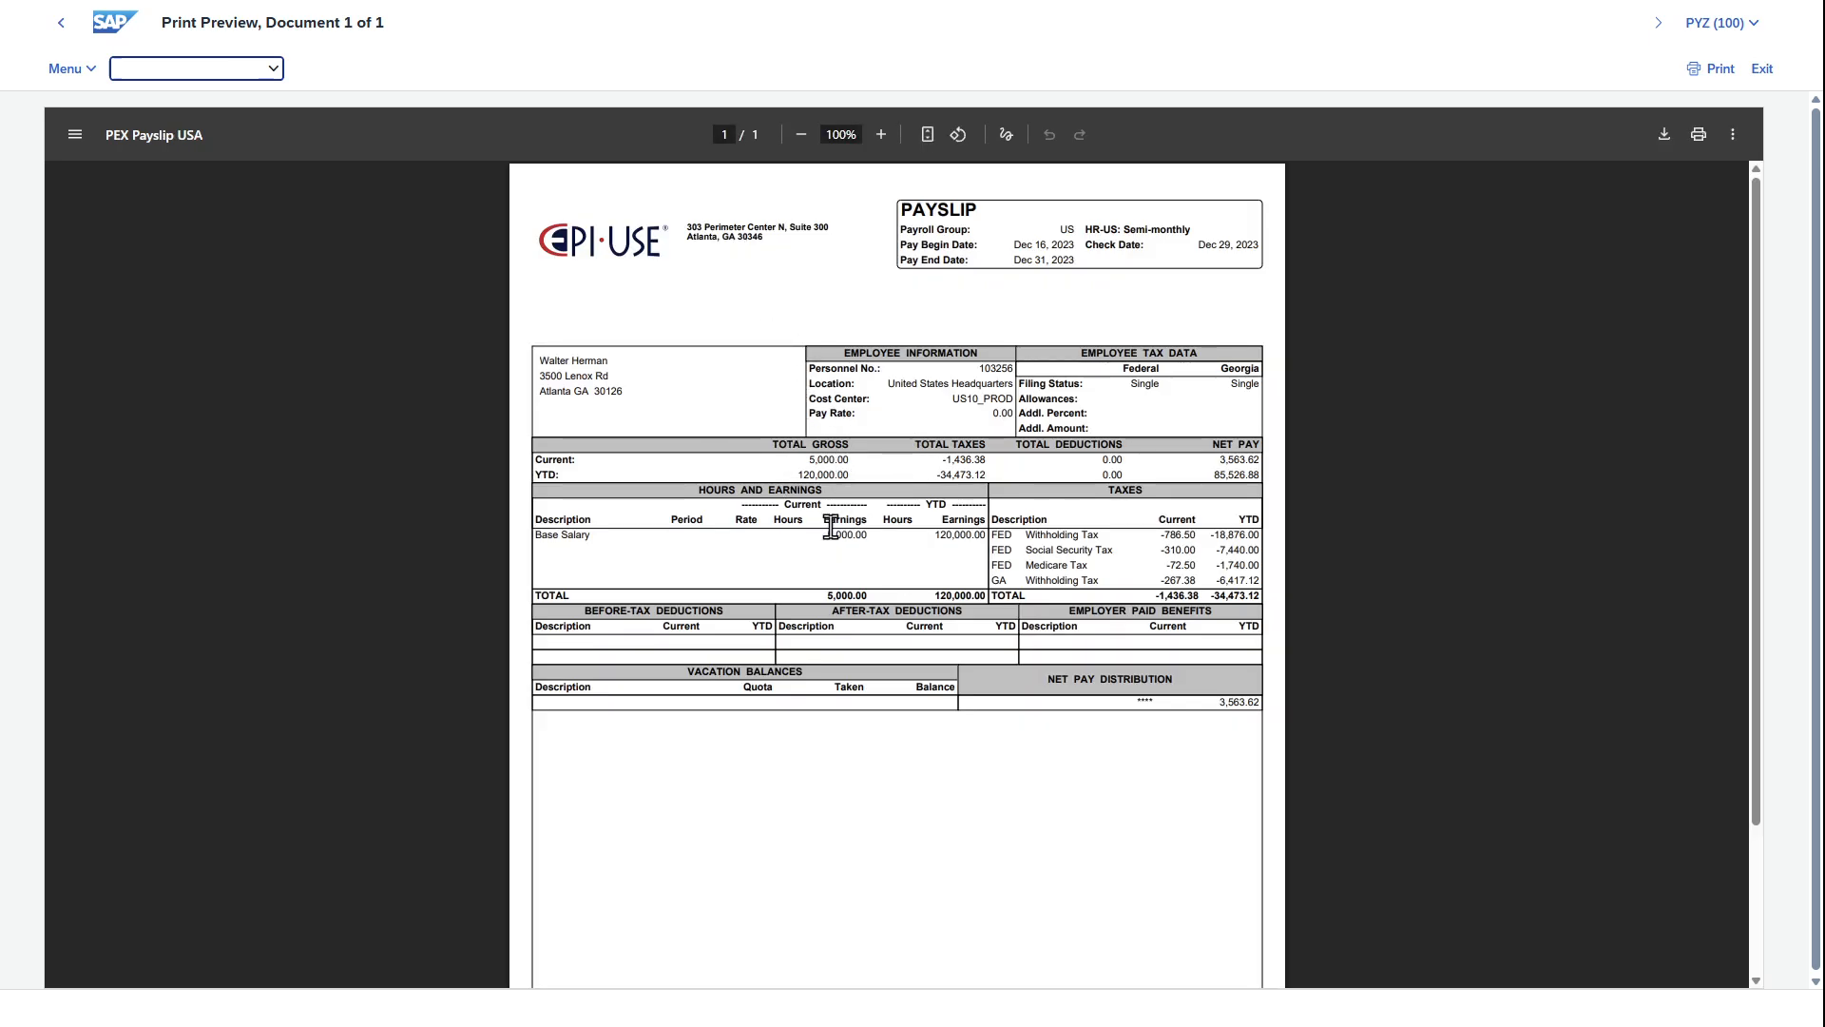
left_click_drag(827, 536, 870, 534)
left_click(871, 534)
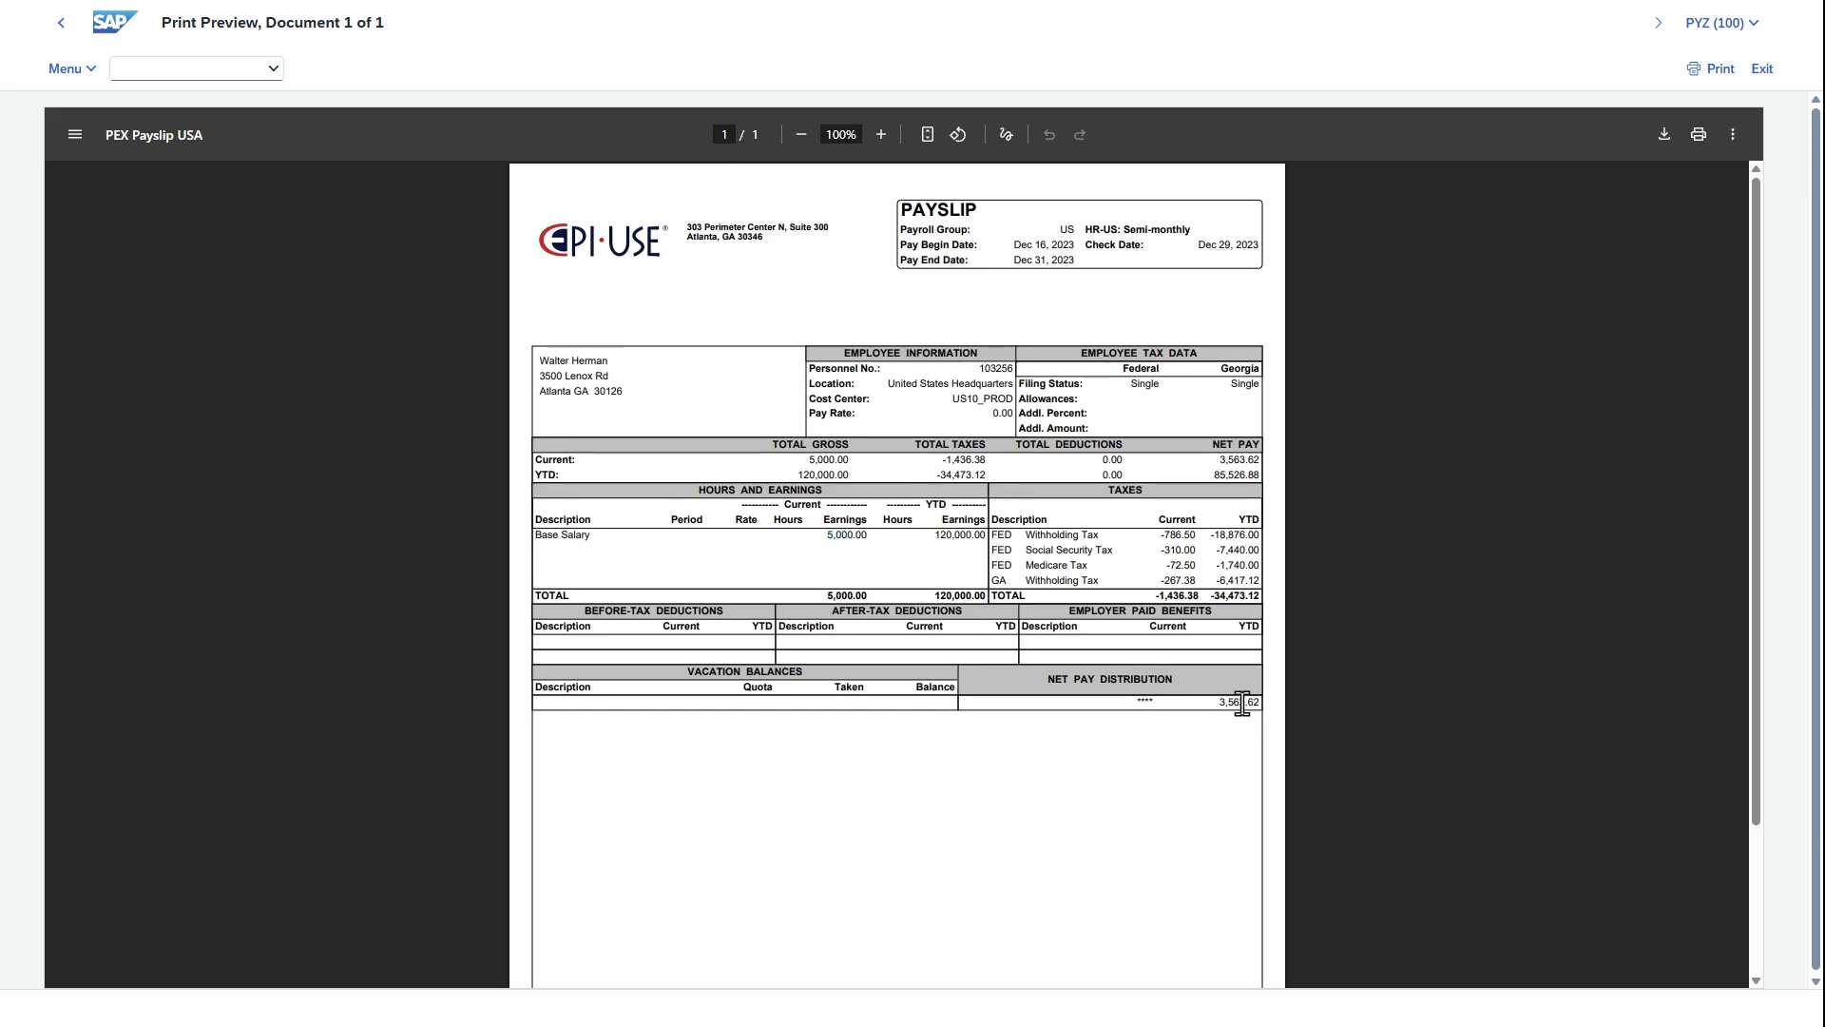
left_click(63, 24)
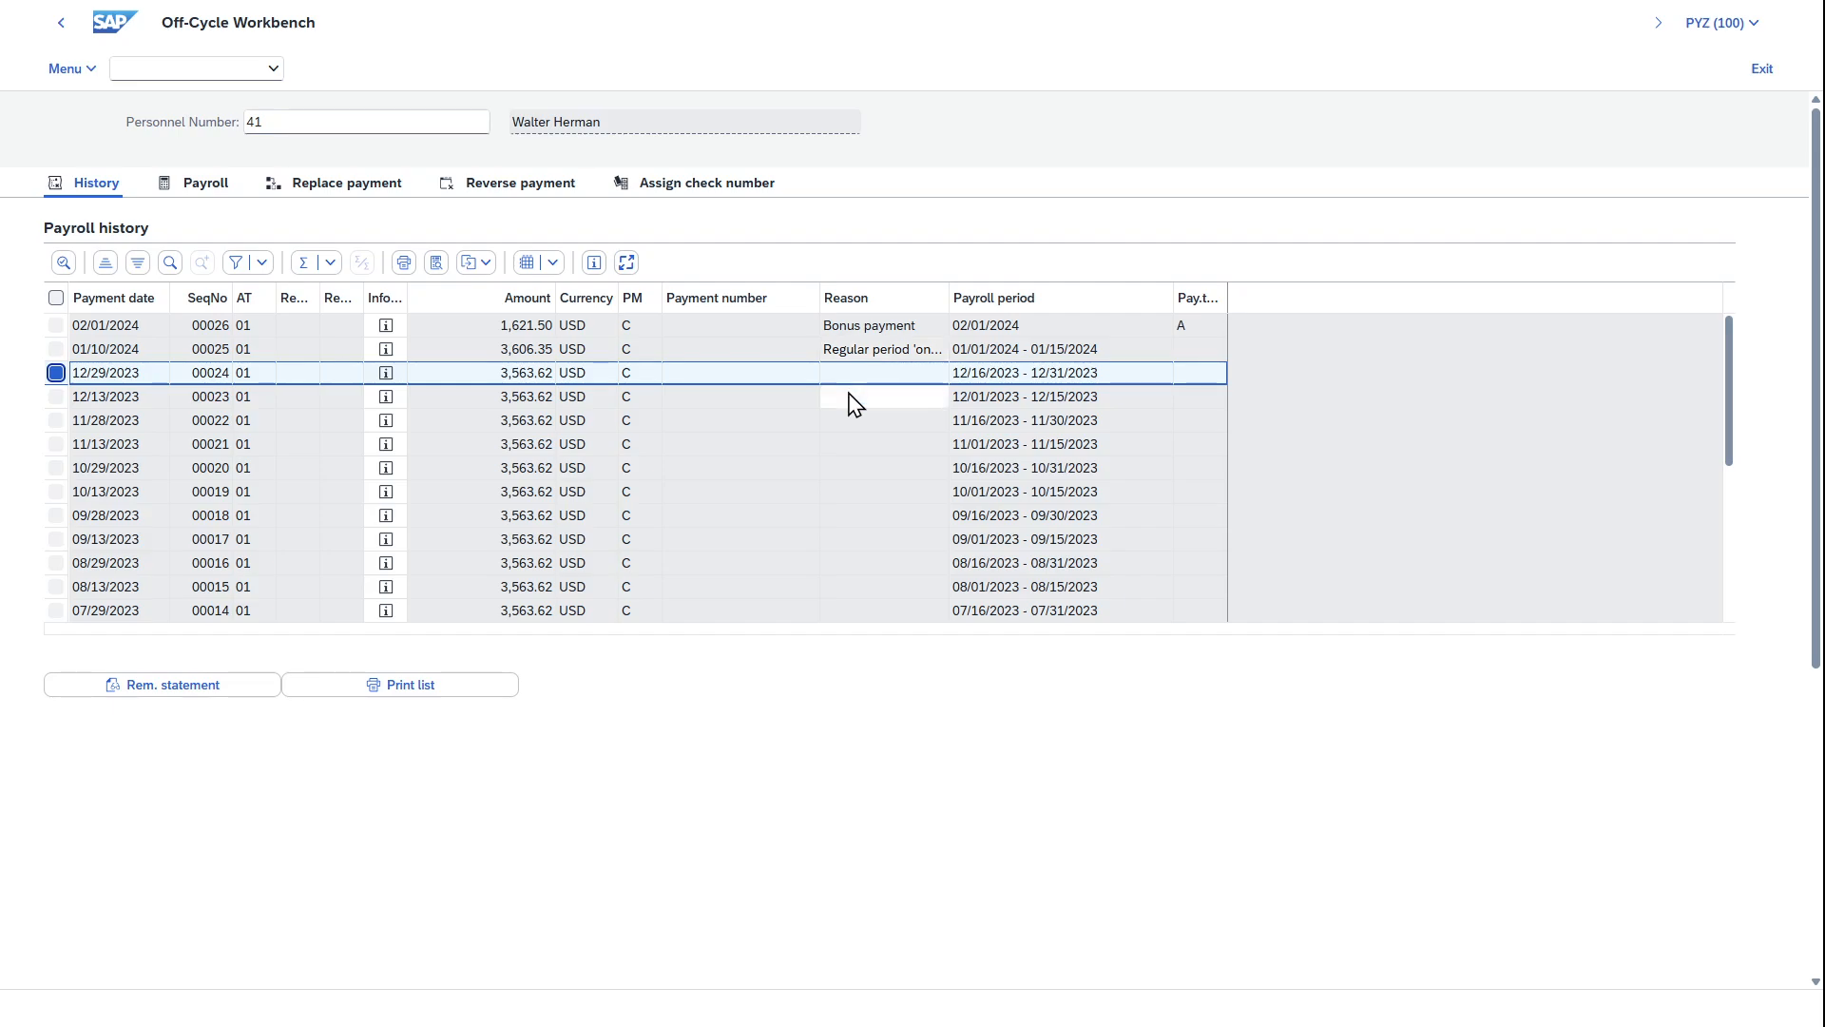
Set up an off-cycle payroll run with the reason Regular period 'on demand'.
left_click(195, 193)
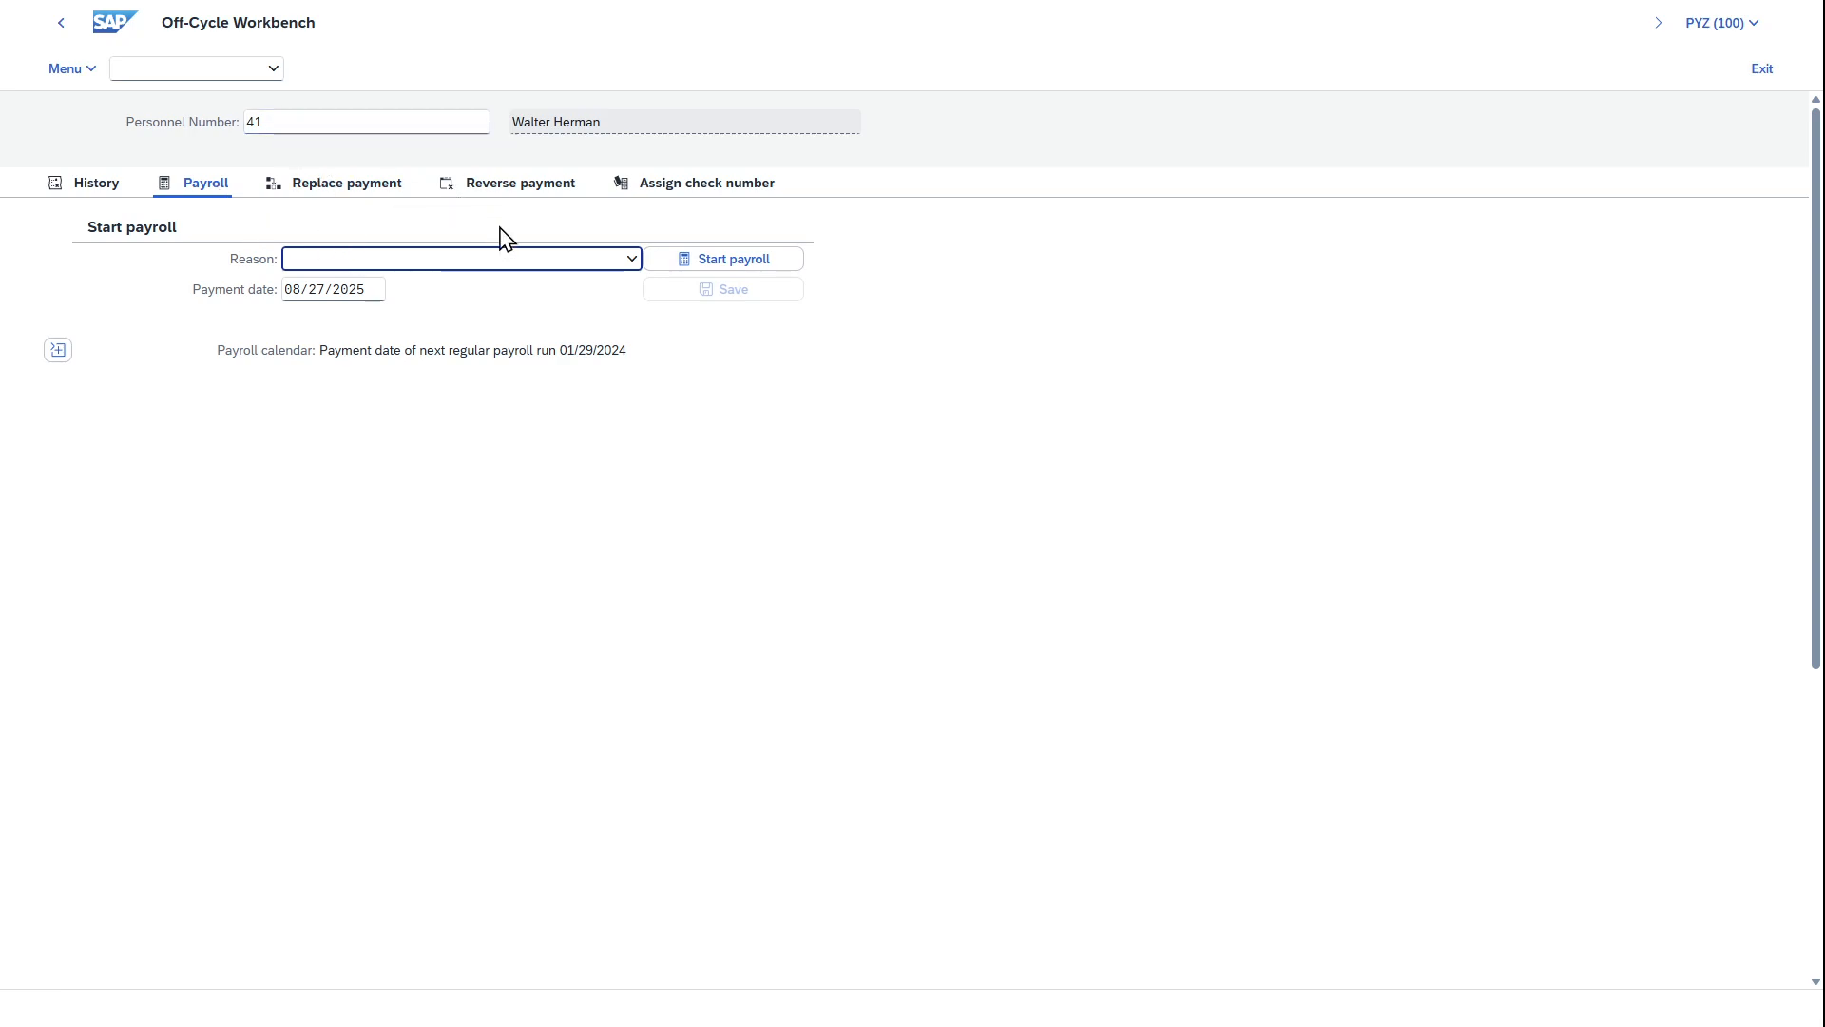
left_click(495, 259)
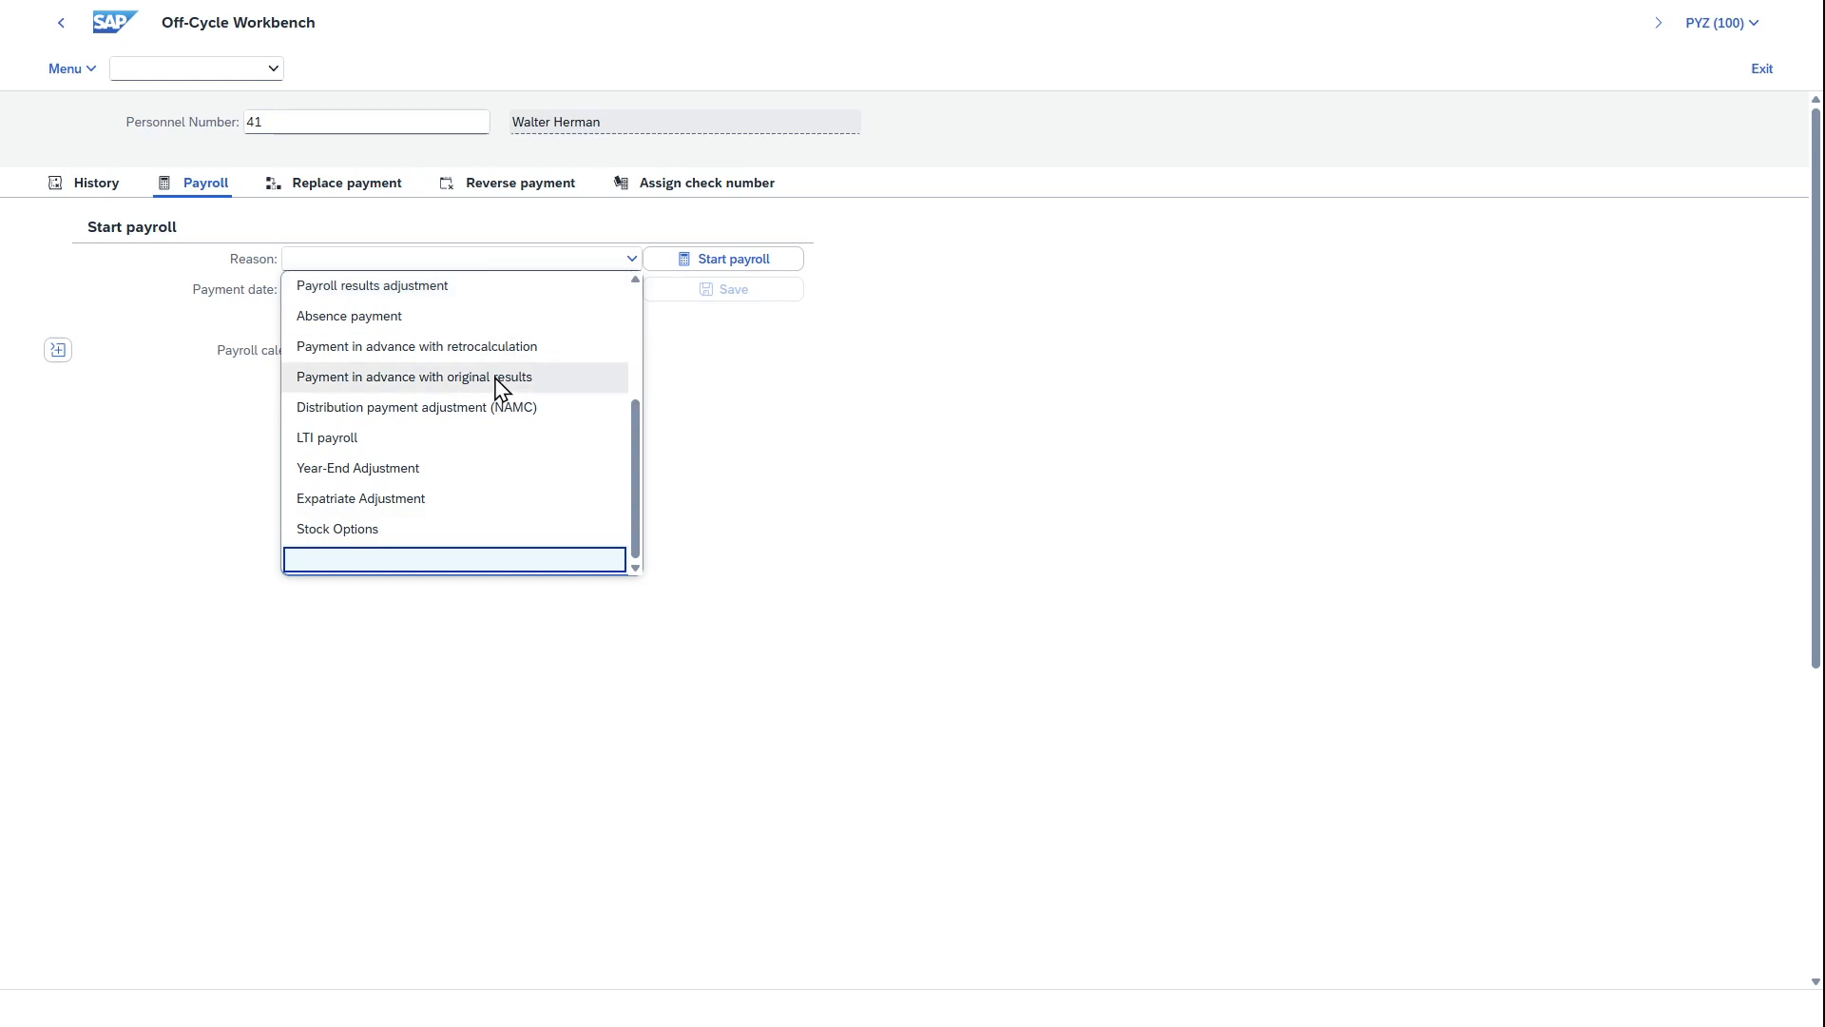
scroll(498, 380, "up", 3)
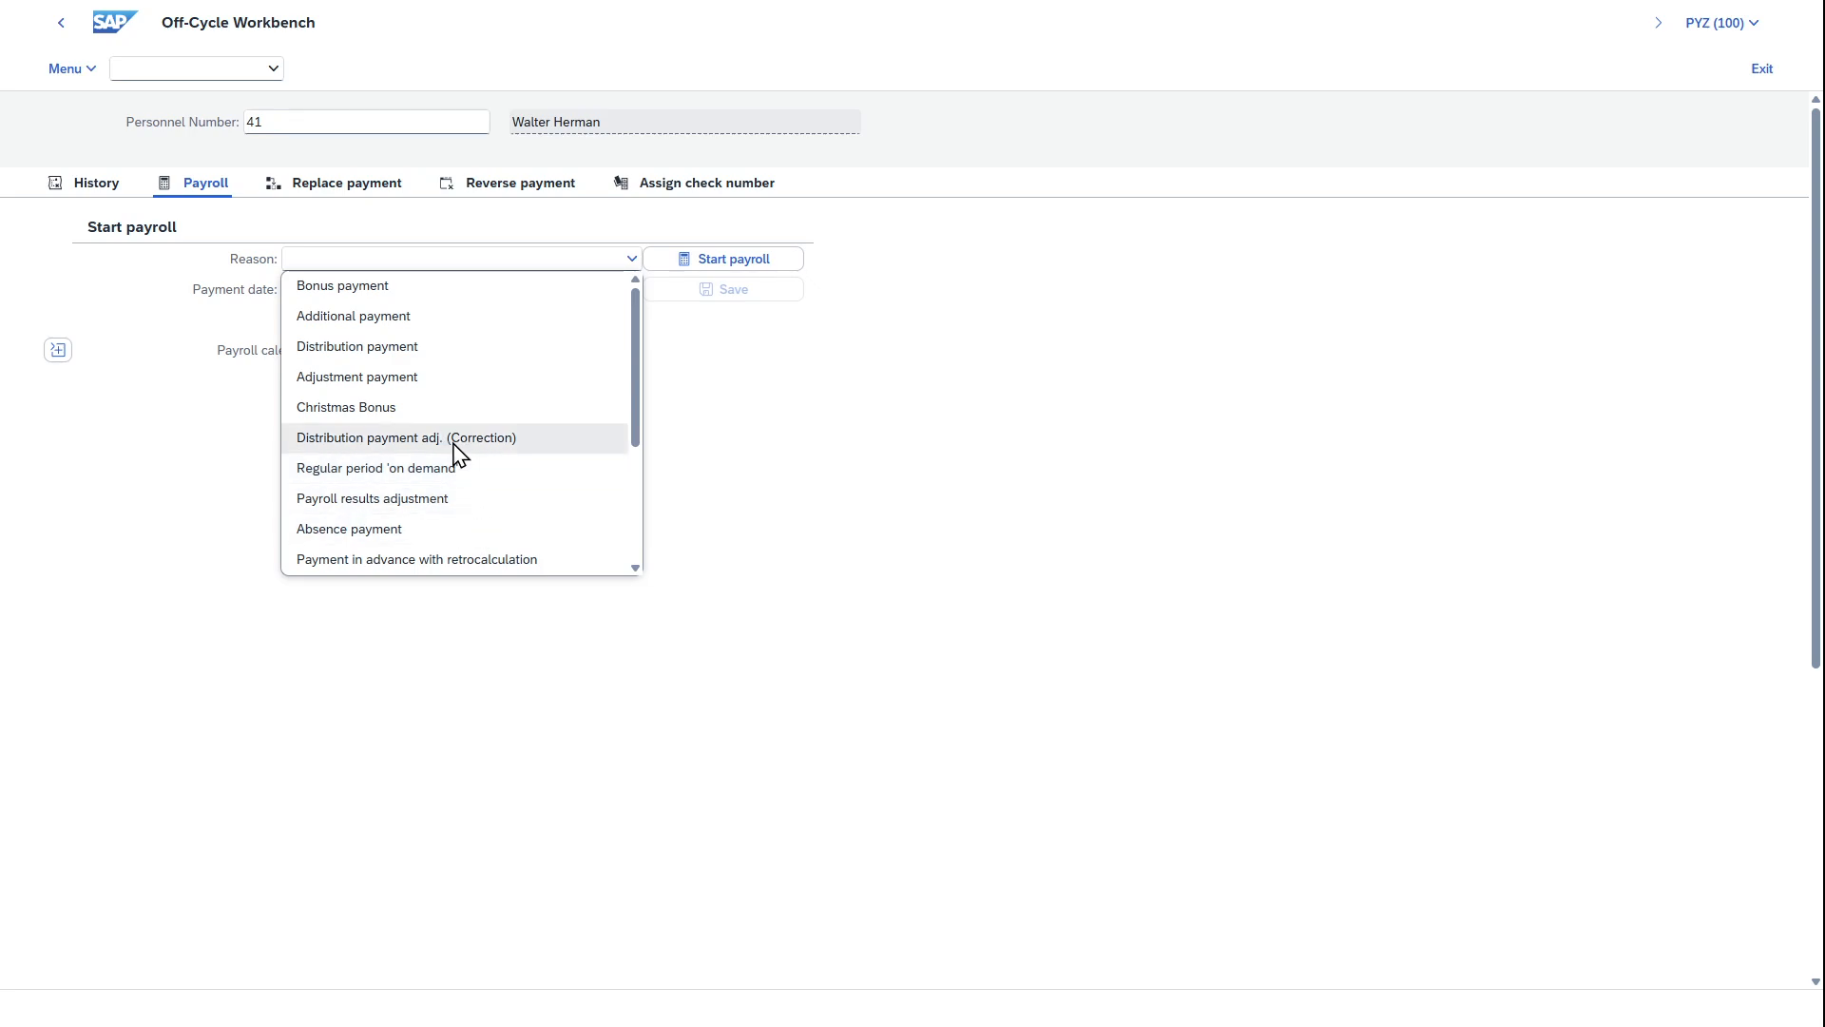
left_click(424, 474)
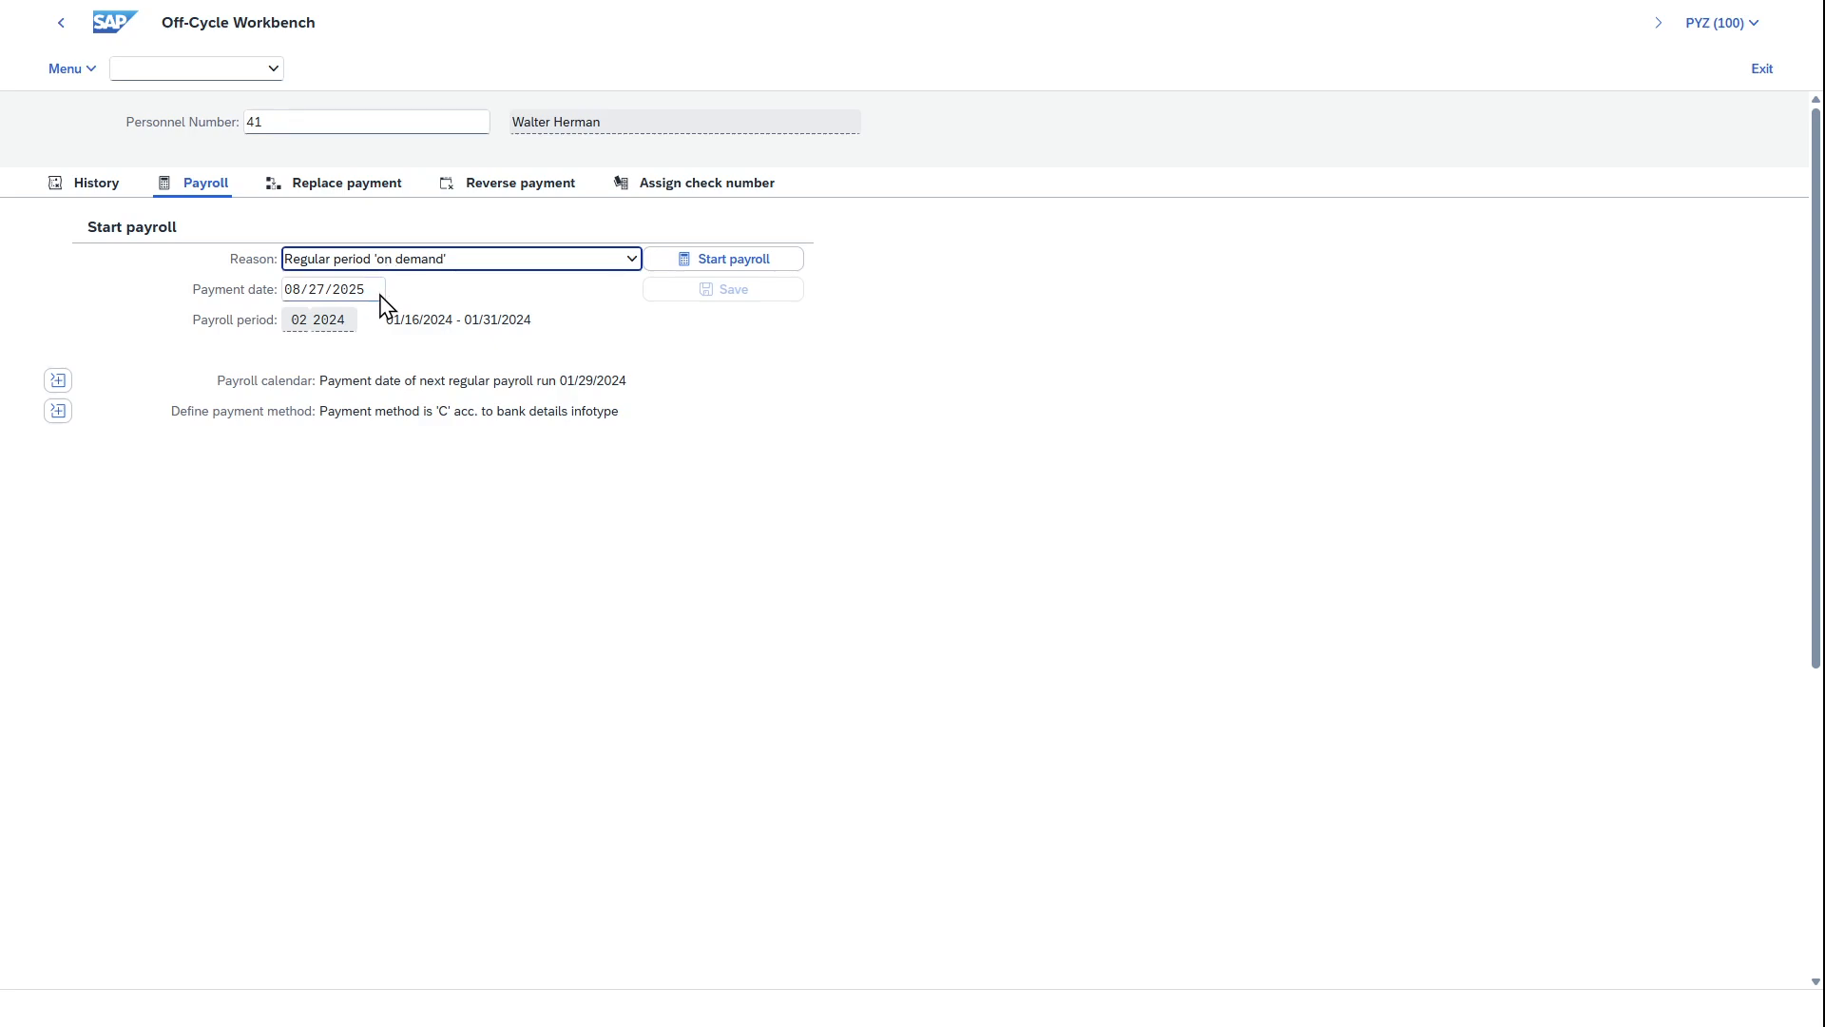
Expand the payroll calendar and examine the payment dates and periods of the planned regular payroll runs.
left_click(638, 383)
left_click_drag(636, 383, 561, 381)
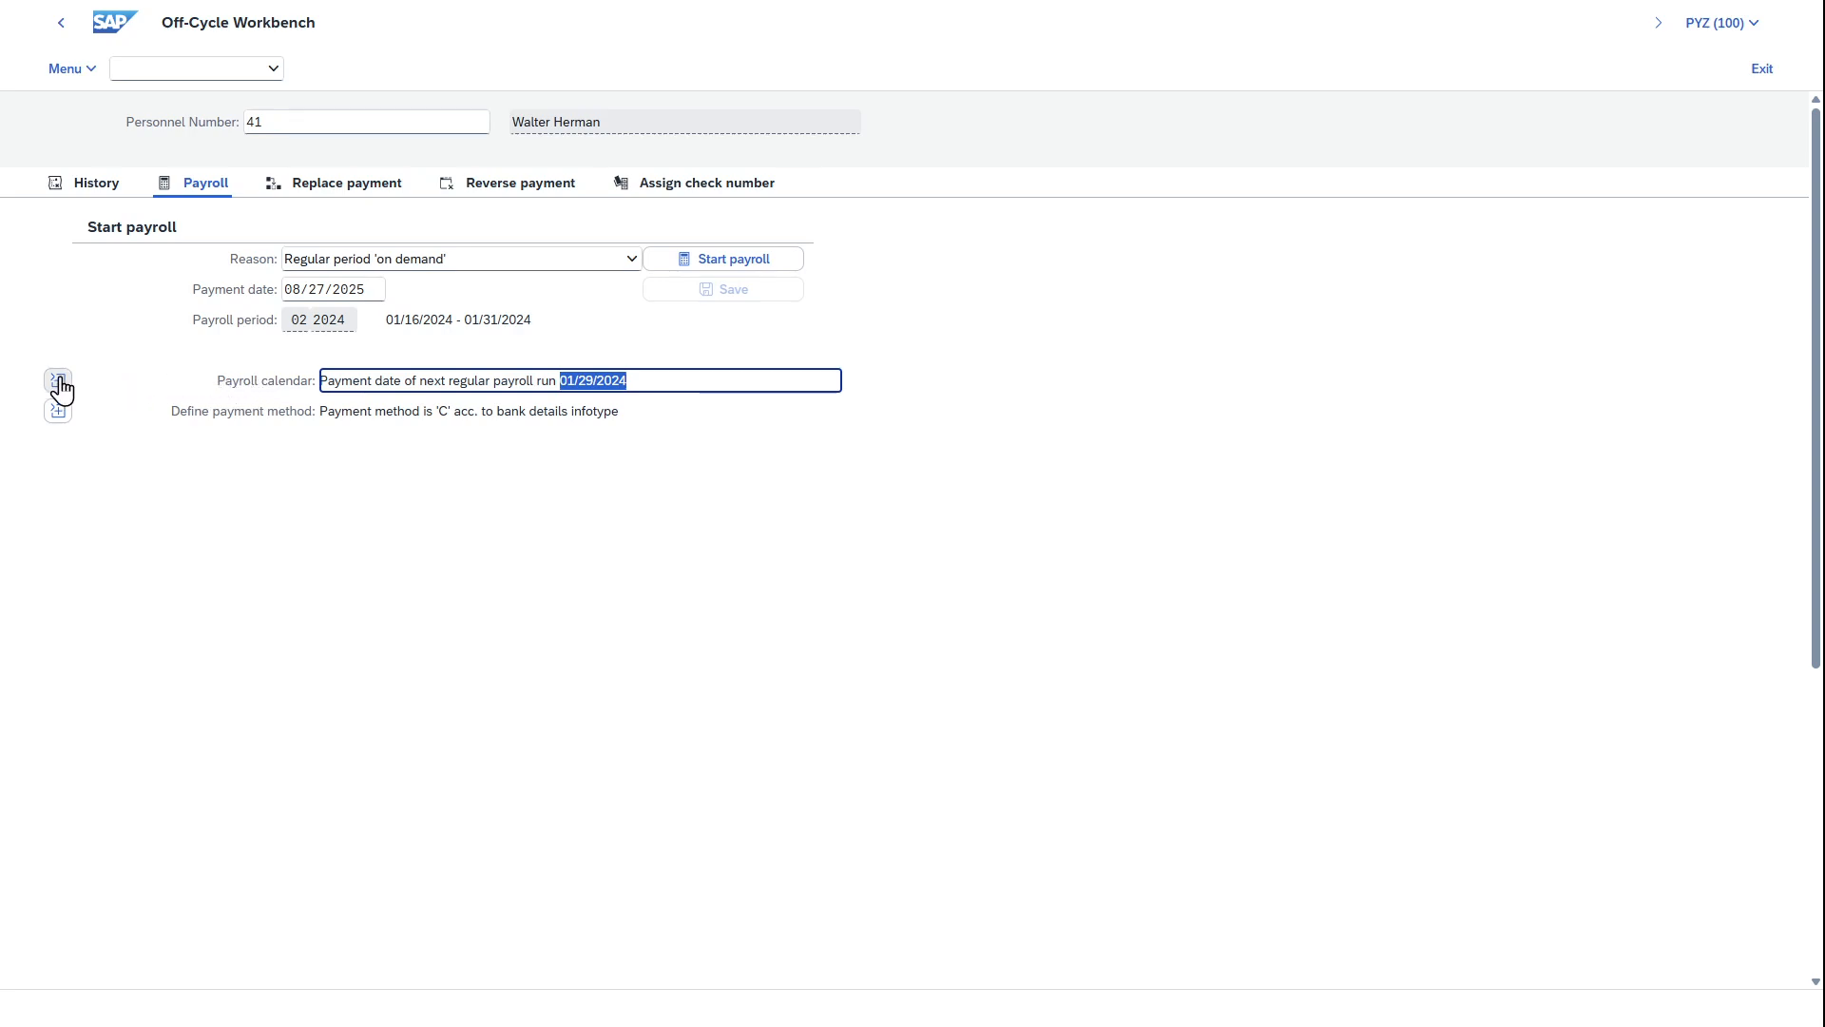
left_click(58, 382)
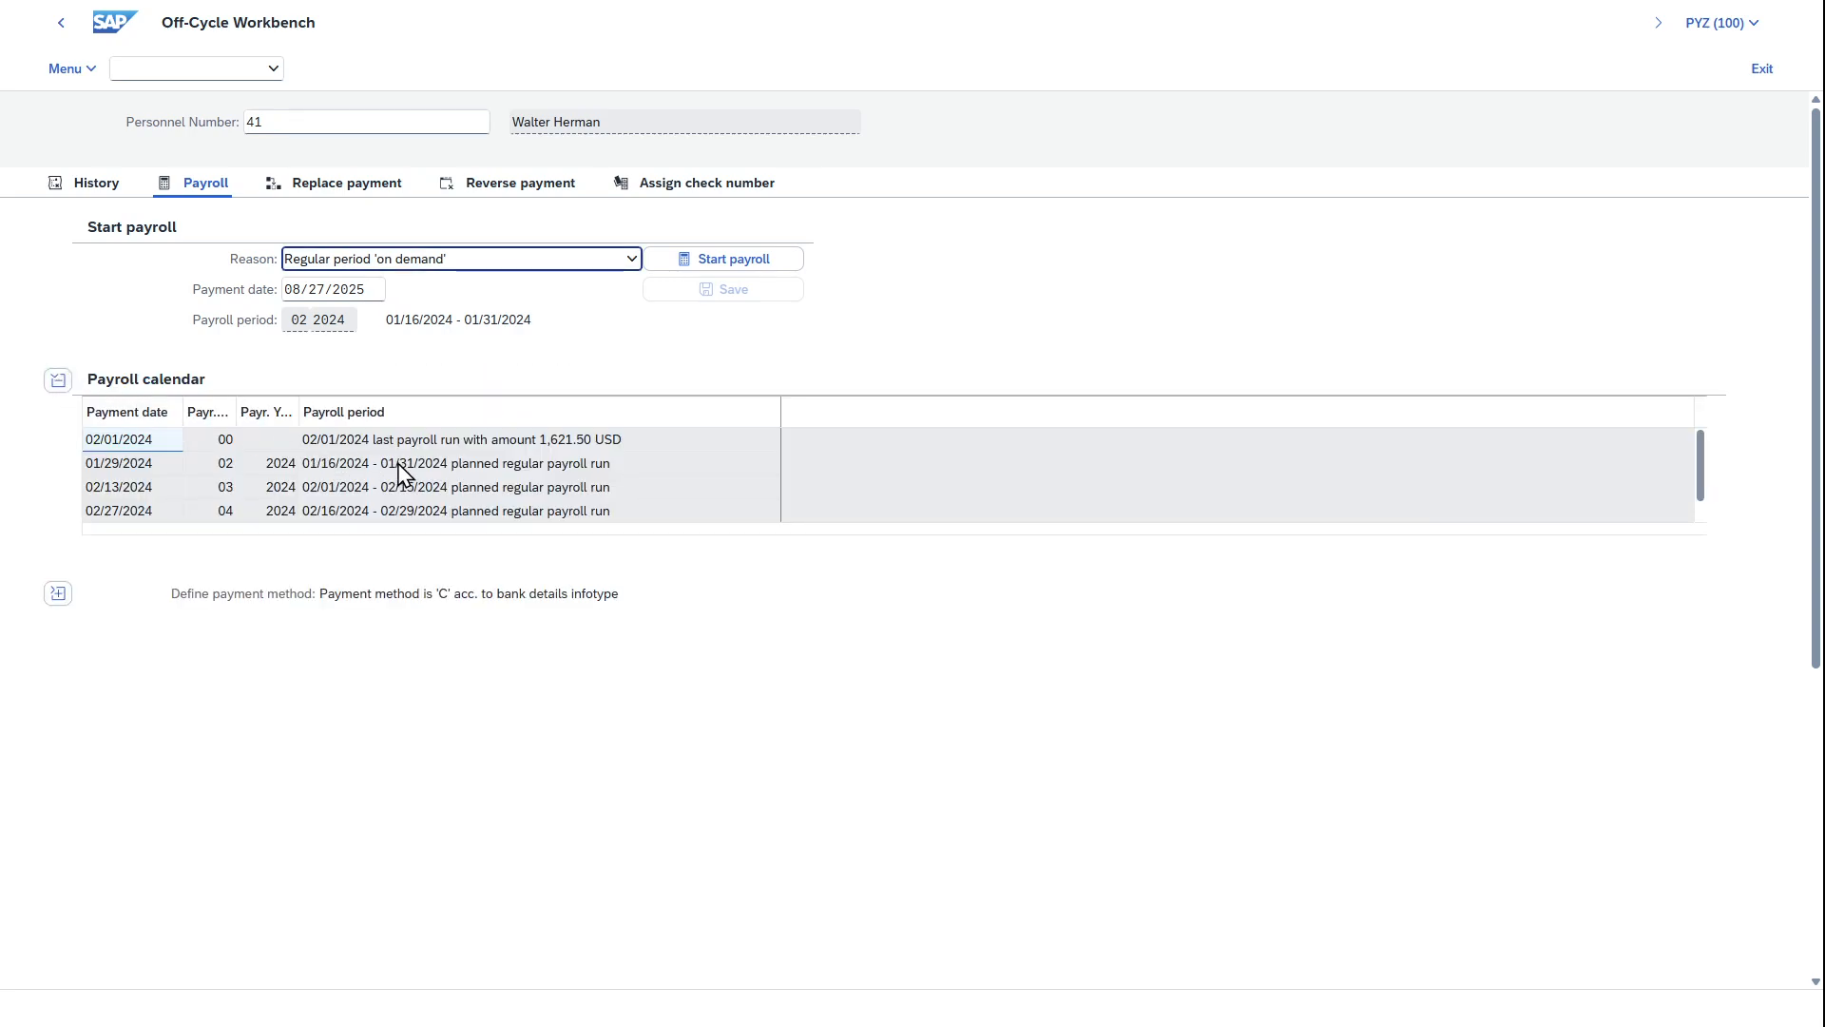
left_click(126, 467)
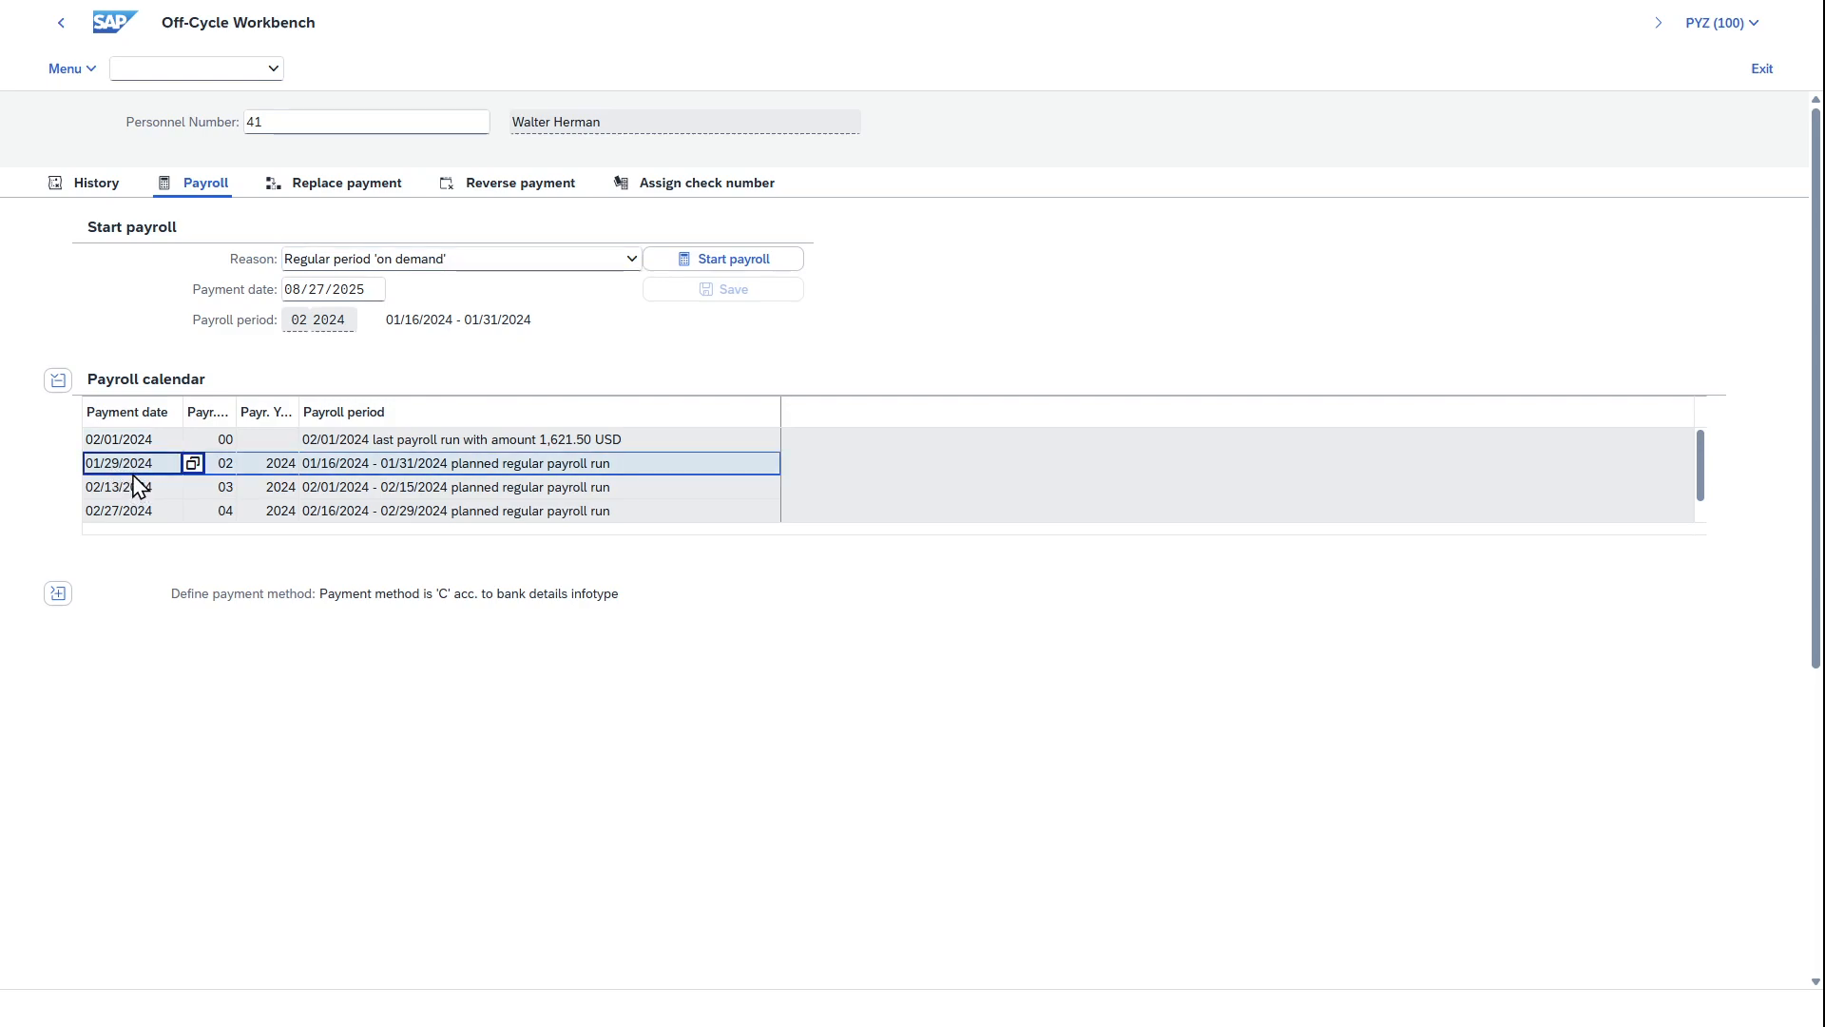
scroll(139, 487, "down", 1)
scroll(140, 487, "up", 1)
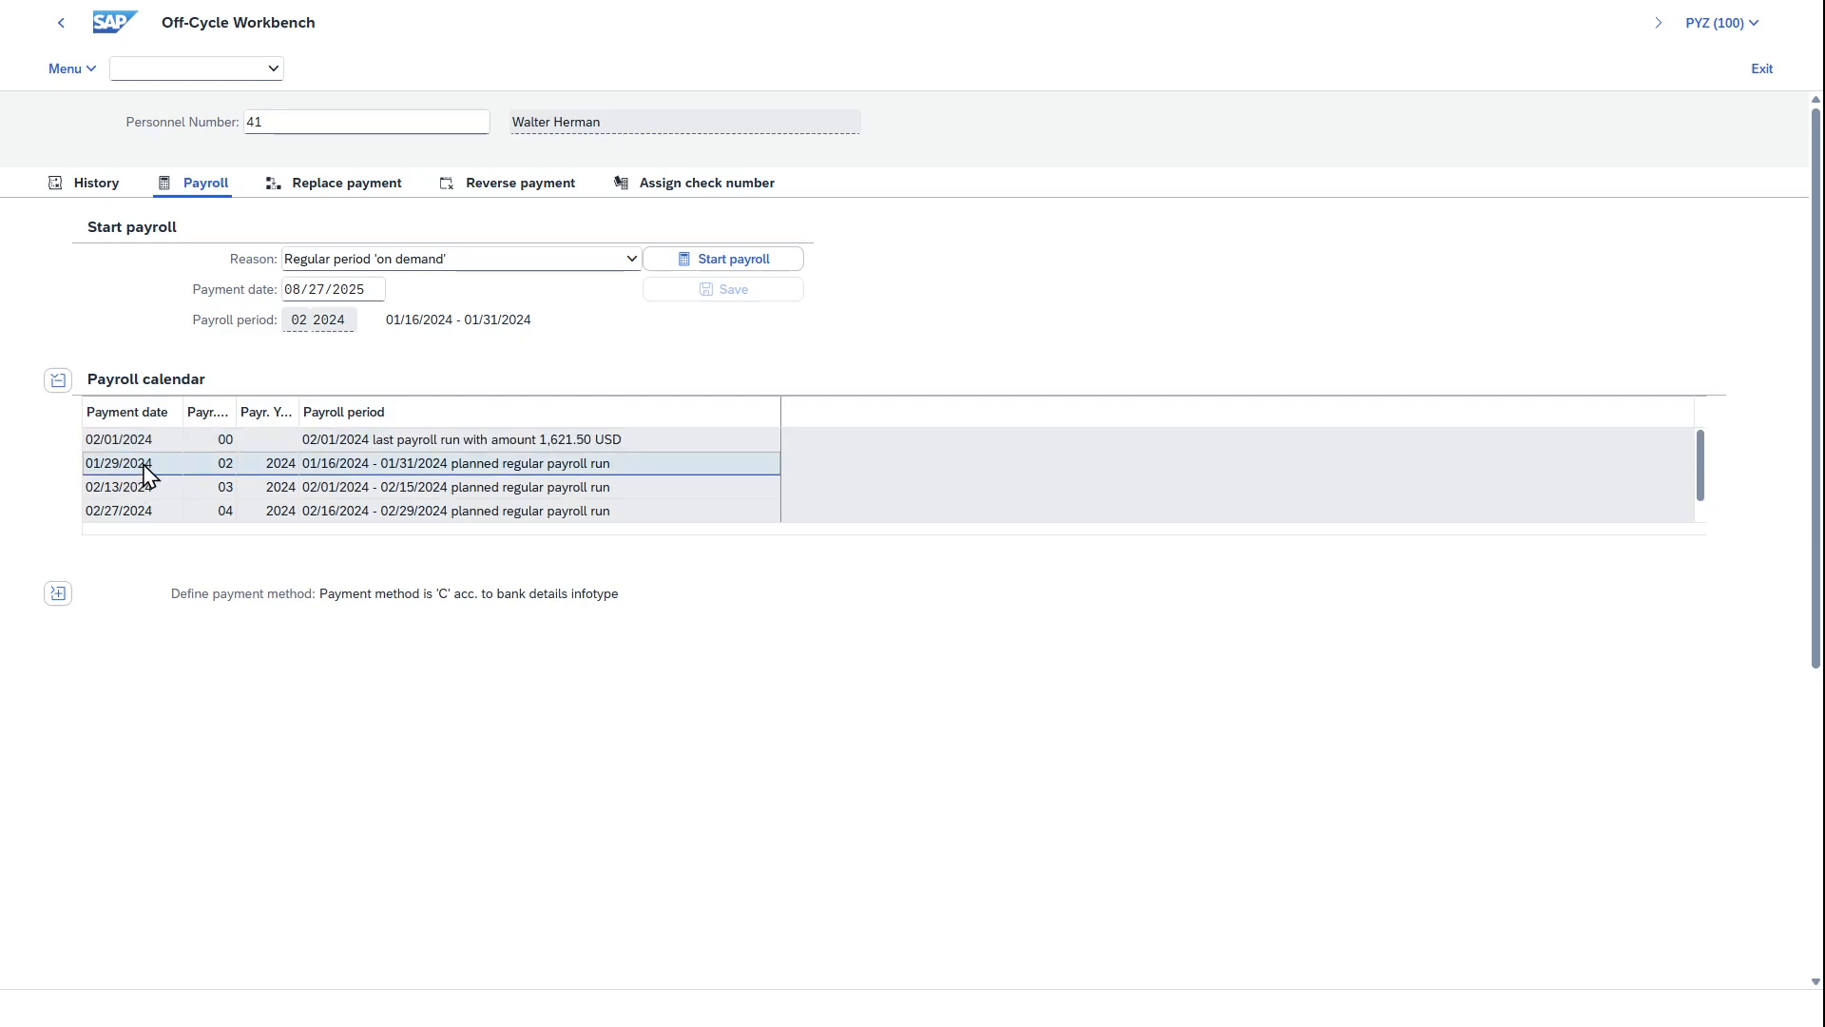
left_click(140, 489)
left_click(134, 512)
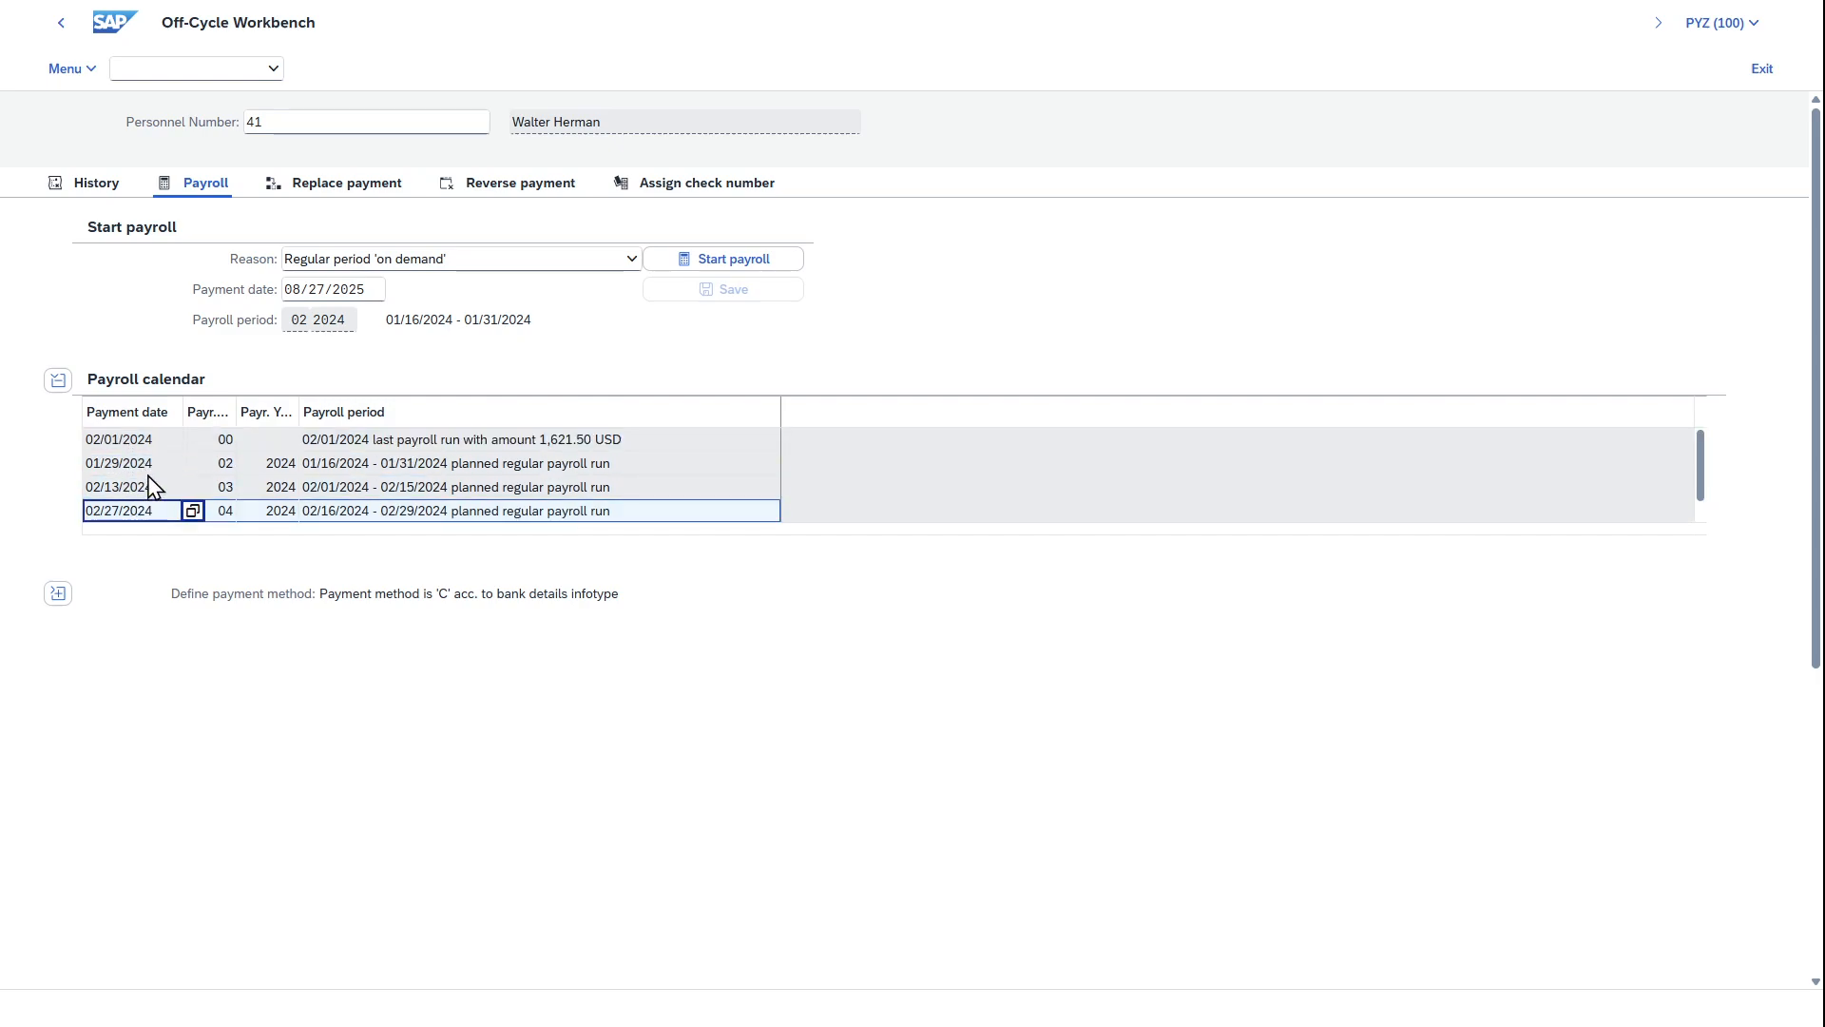
scroll(152, 483, "down", 1)
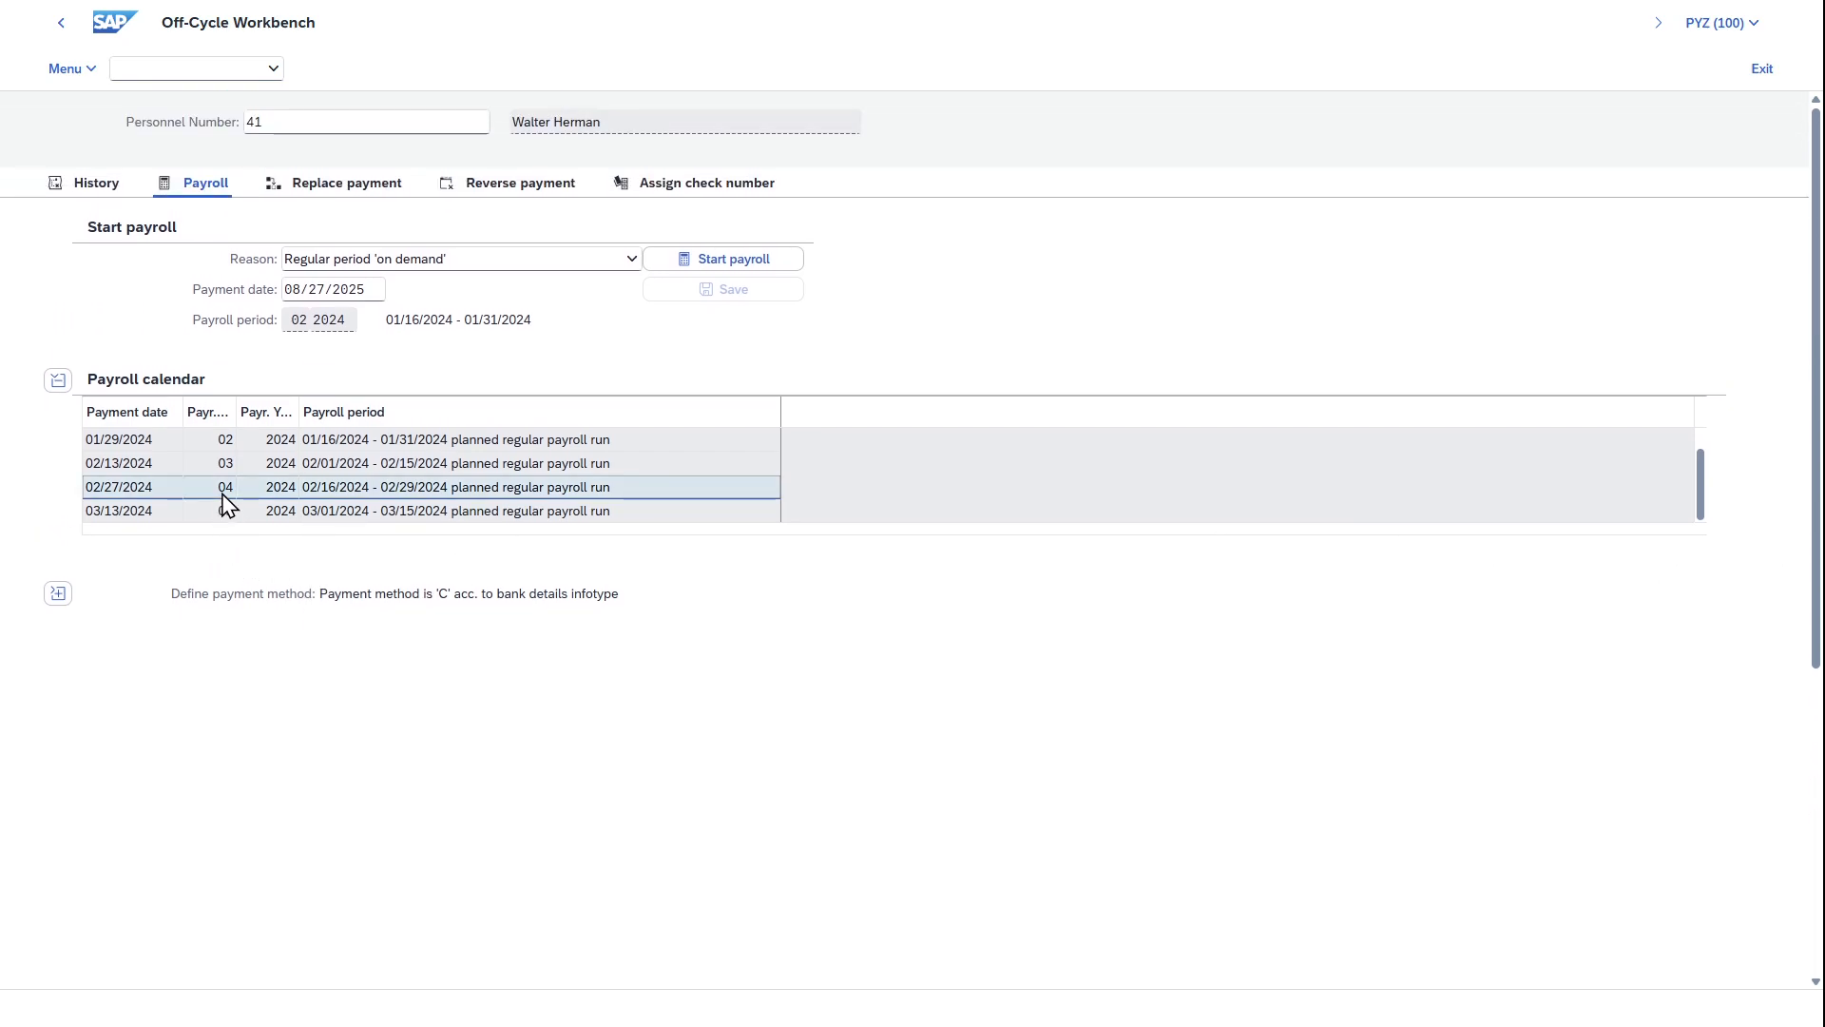
scroll(226, 499, "up", 1)
Set the payment date of the on-demand payroll run to 01/28/2024.
left_click_drag(379, 285, 211, 295)
type("01/29/2024")
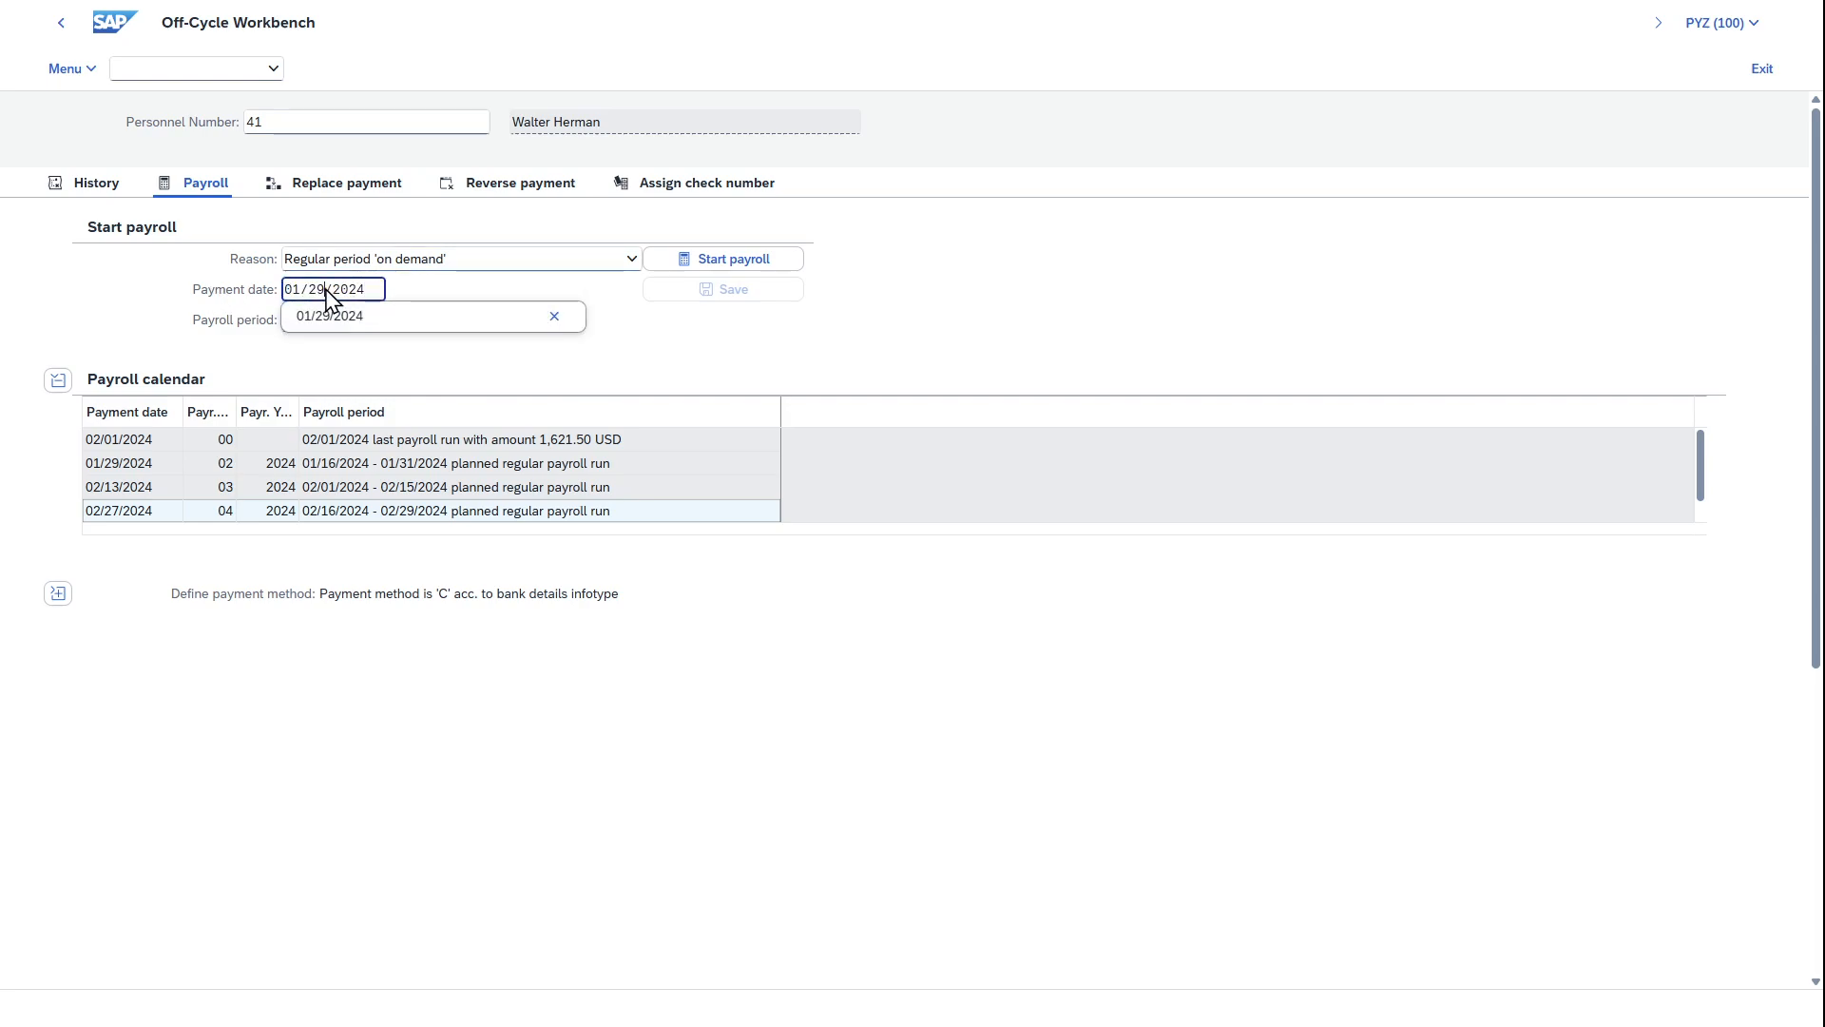
type("8")
left_click(435, 284)
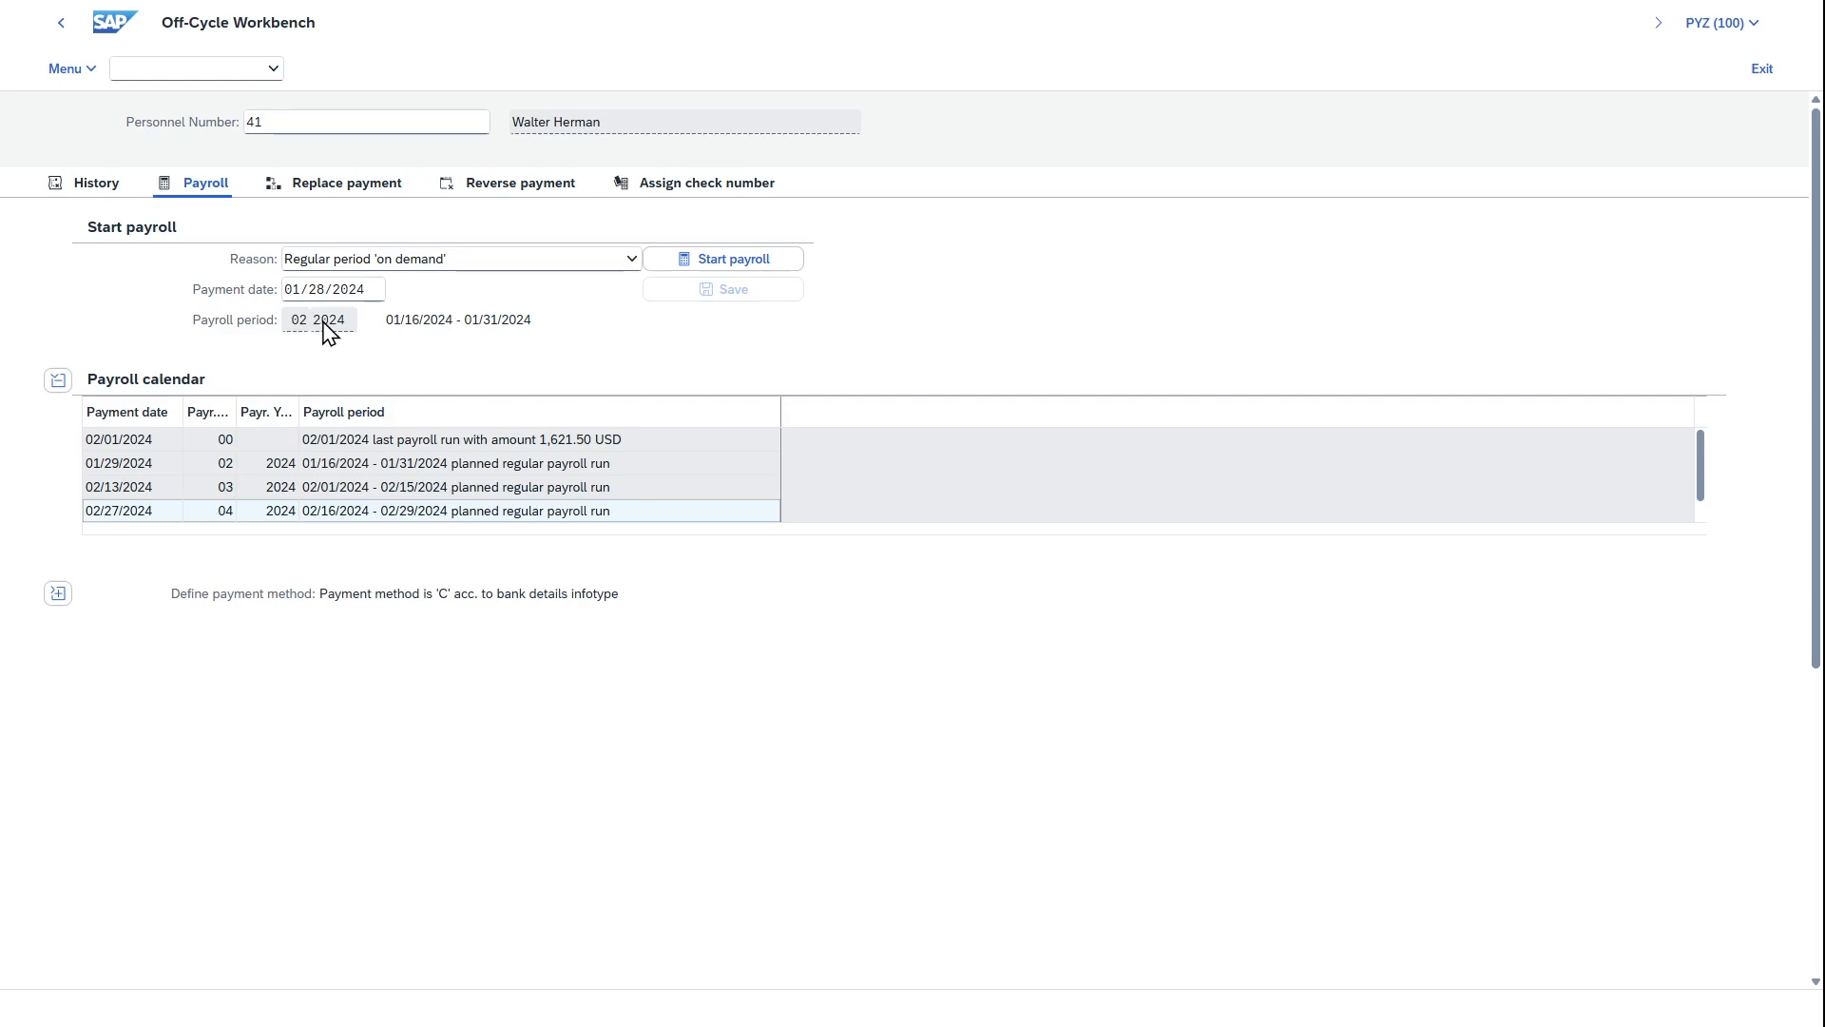
Collapse the payroll calendar and review the available payment method options for the run.
left_click(58, 379)
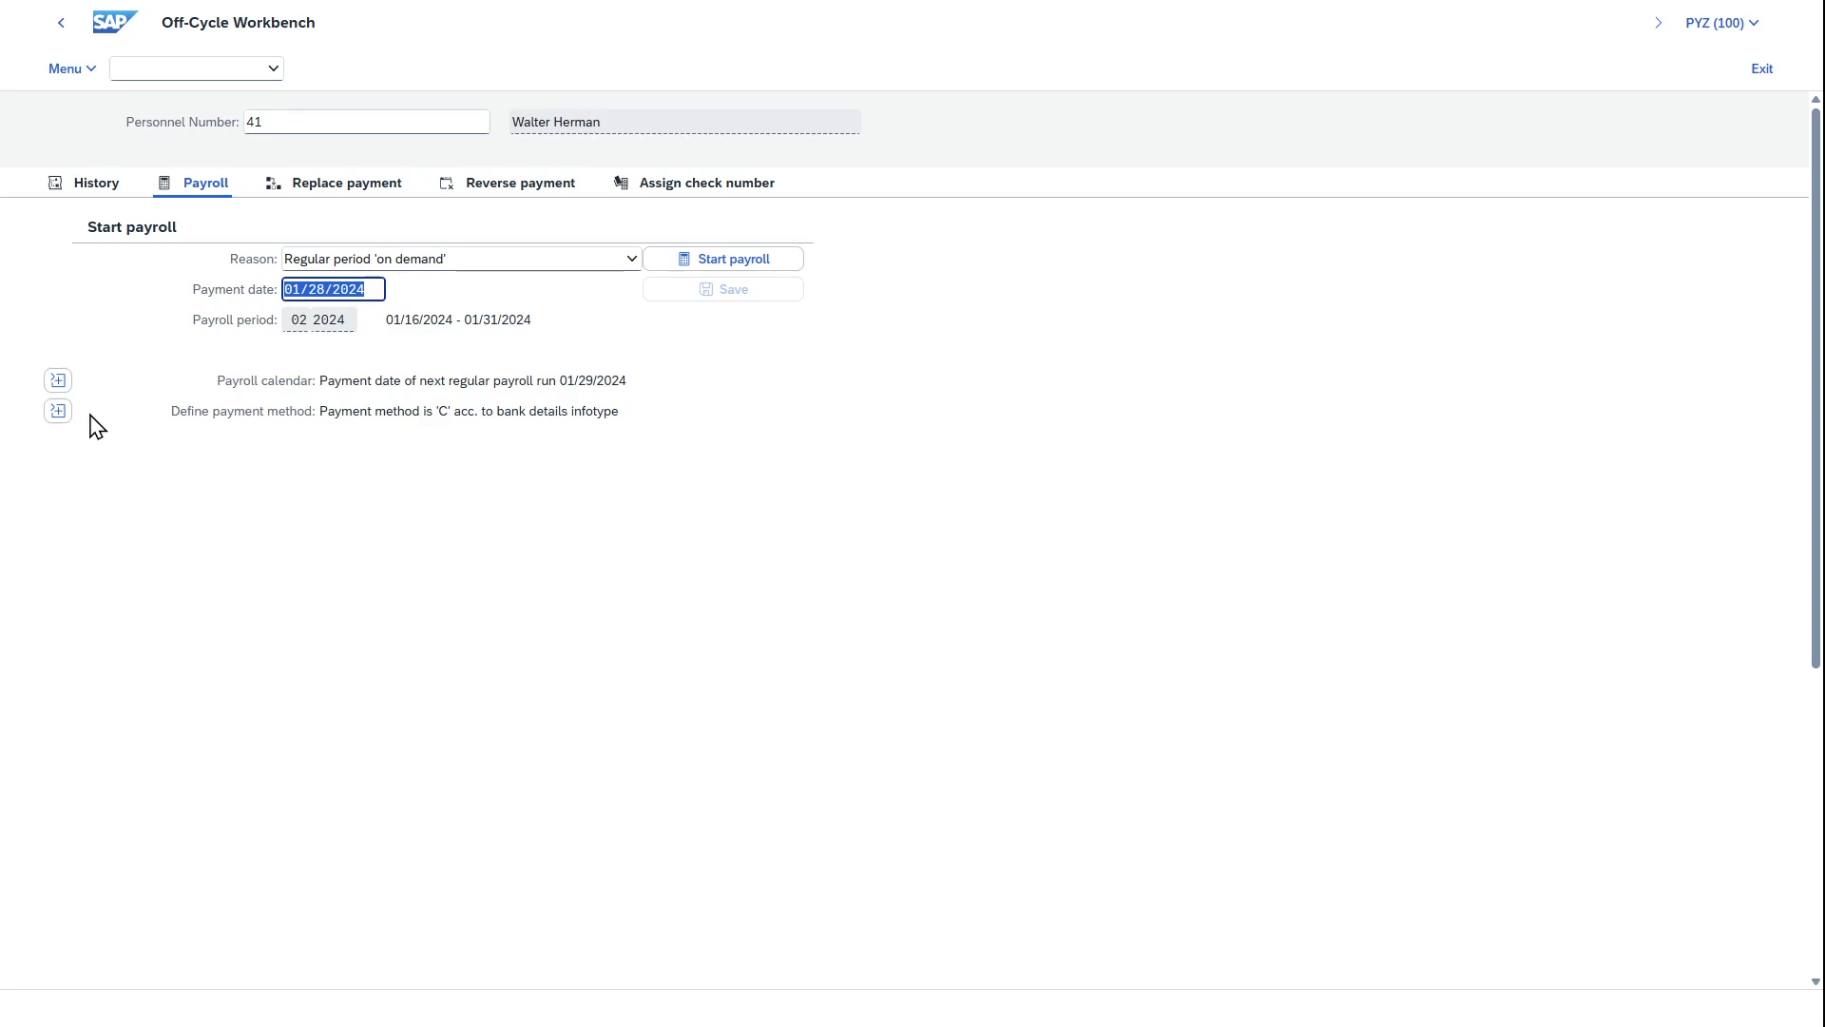
left_click(58, 411)
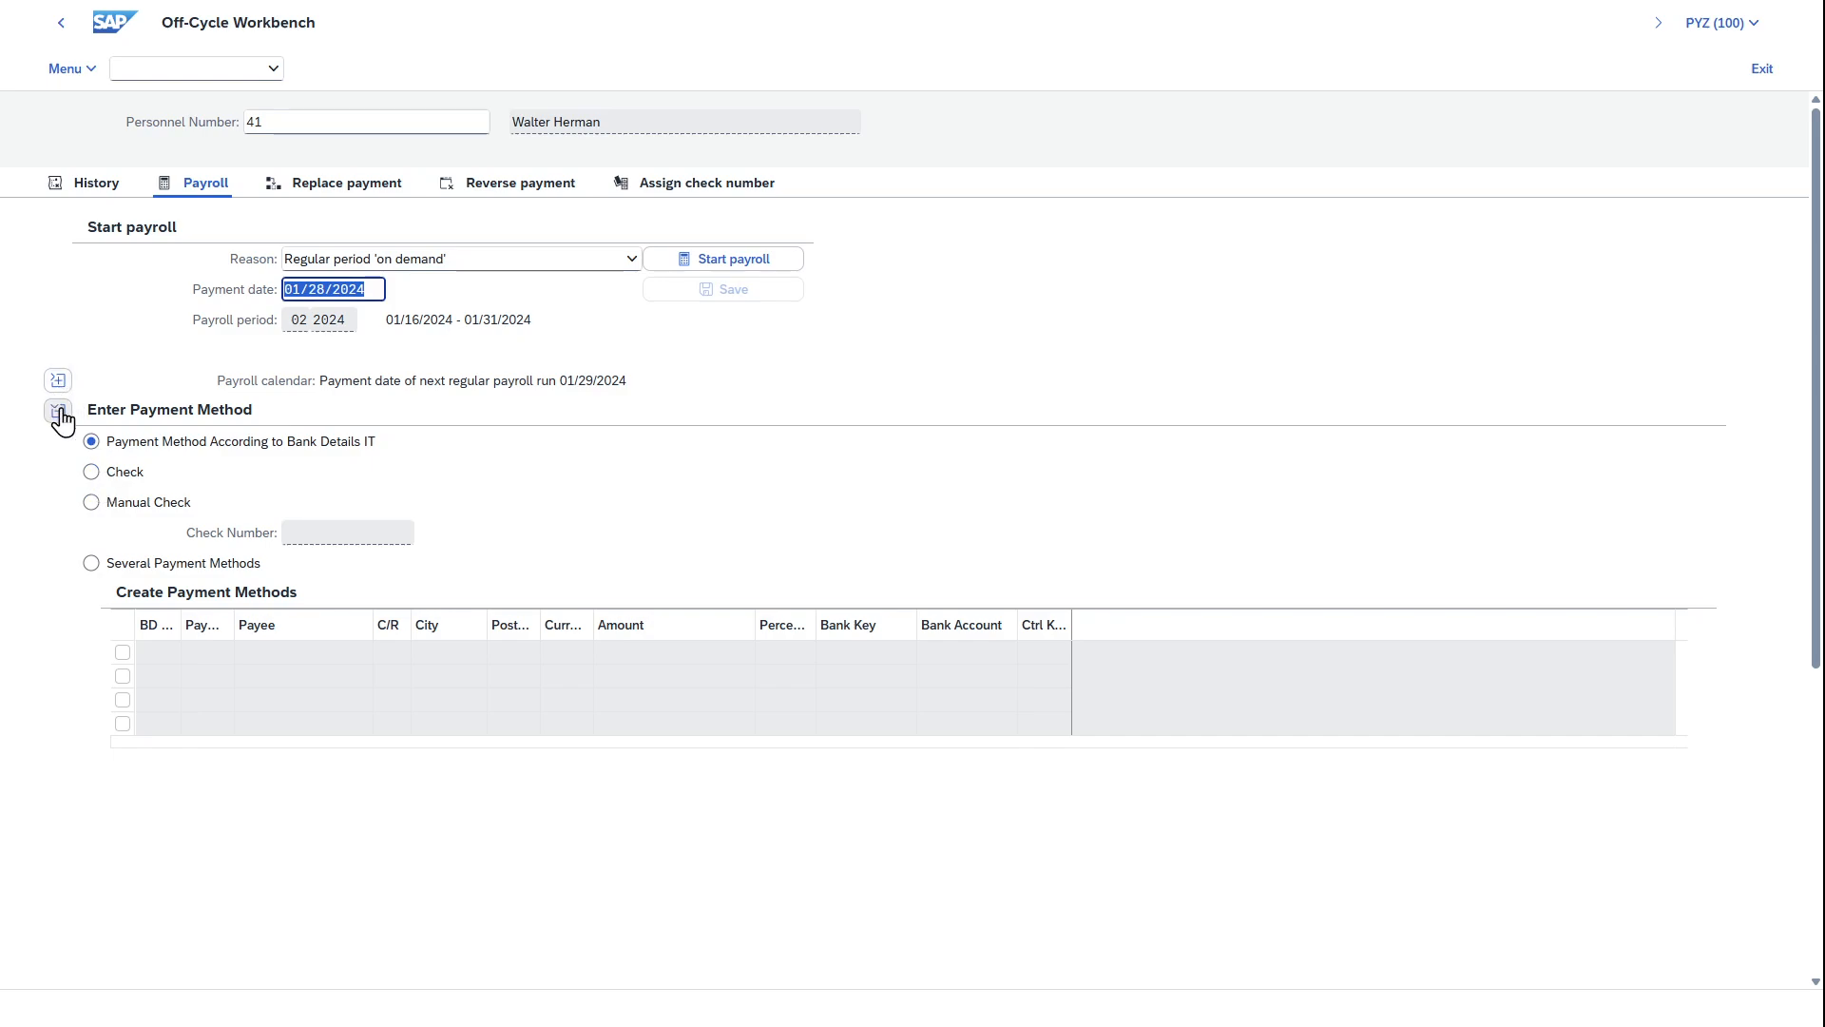
left_click(58, 410)
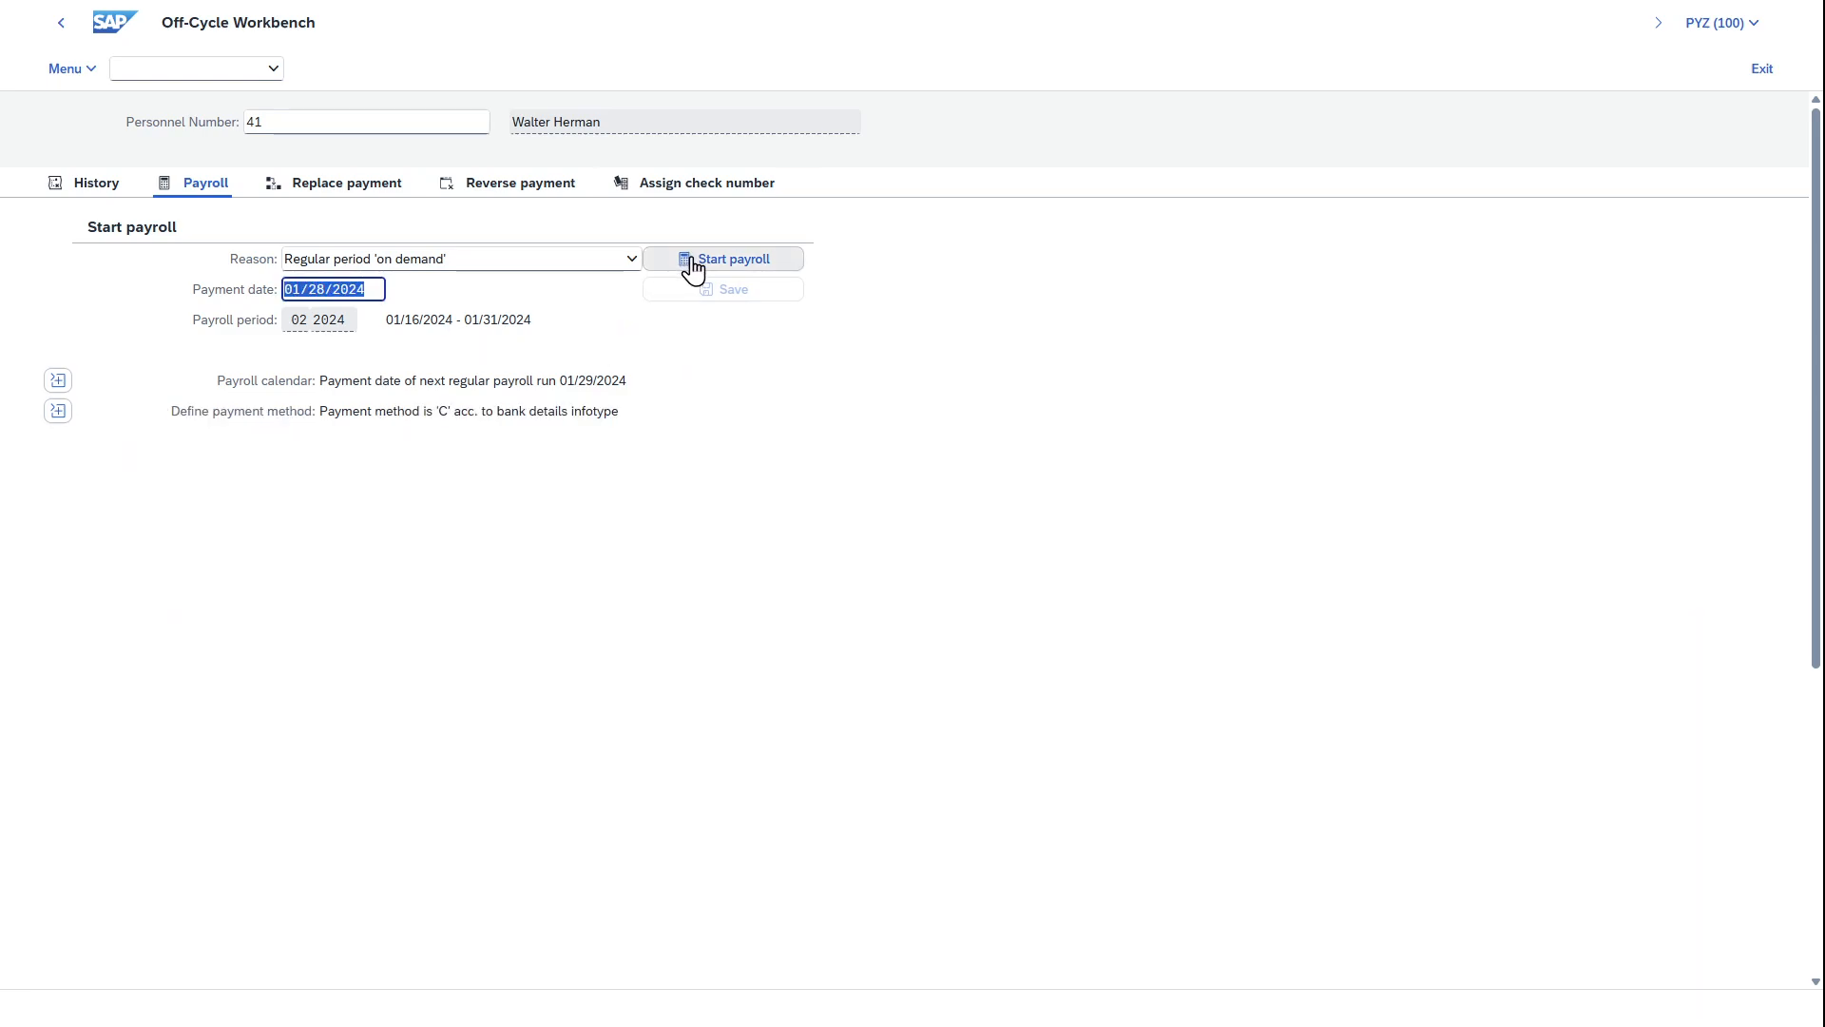
Start the on-demand payroll run, view the remuneration statement of its result and return to the workbench.
left_click(697, 269)
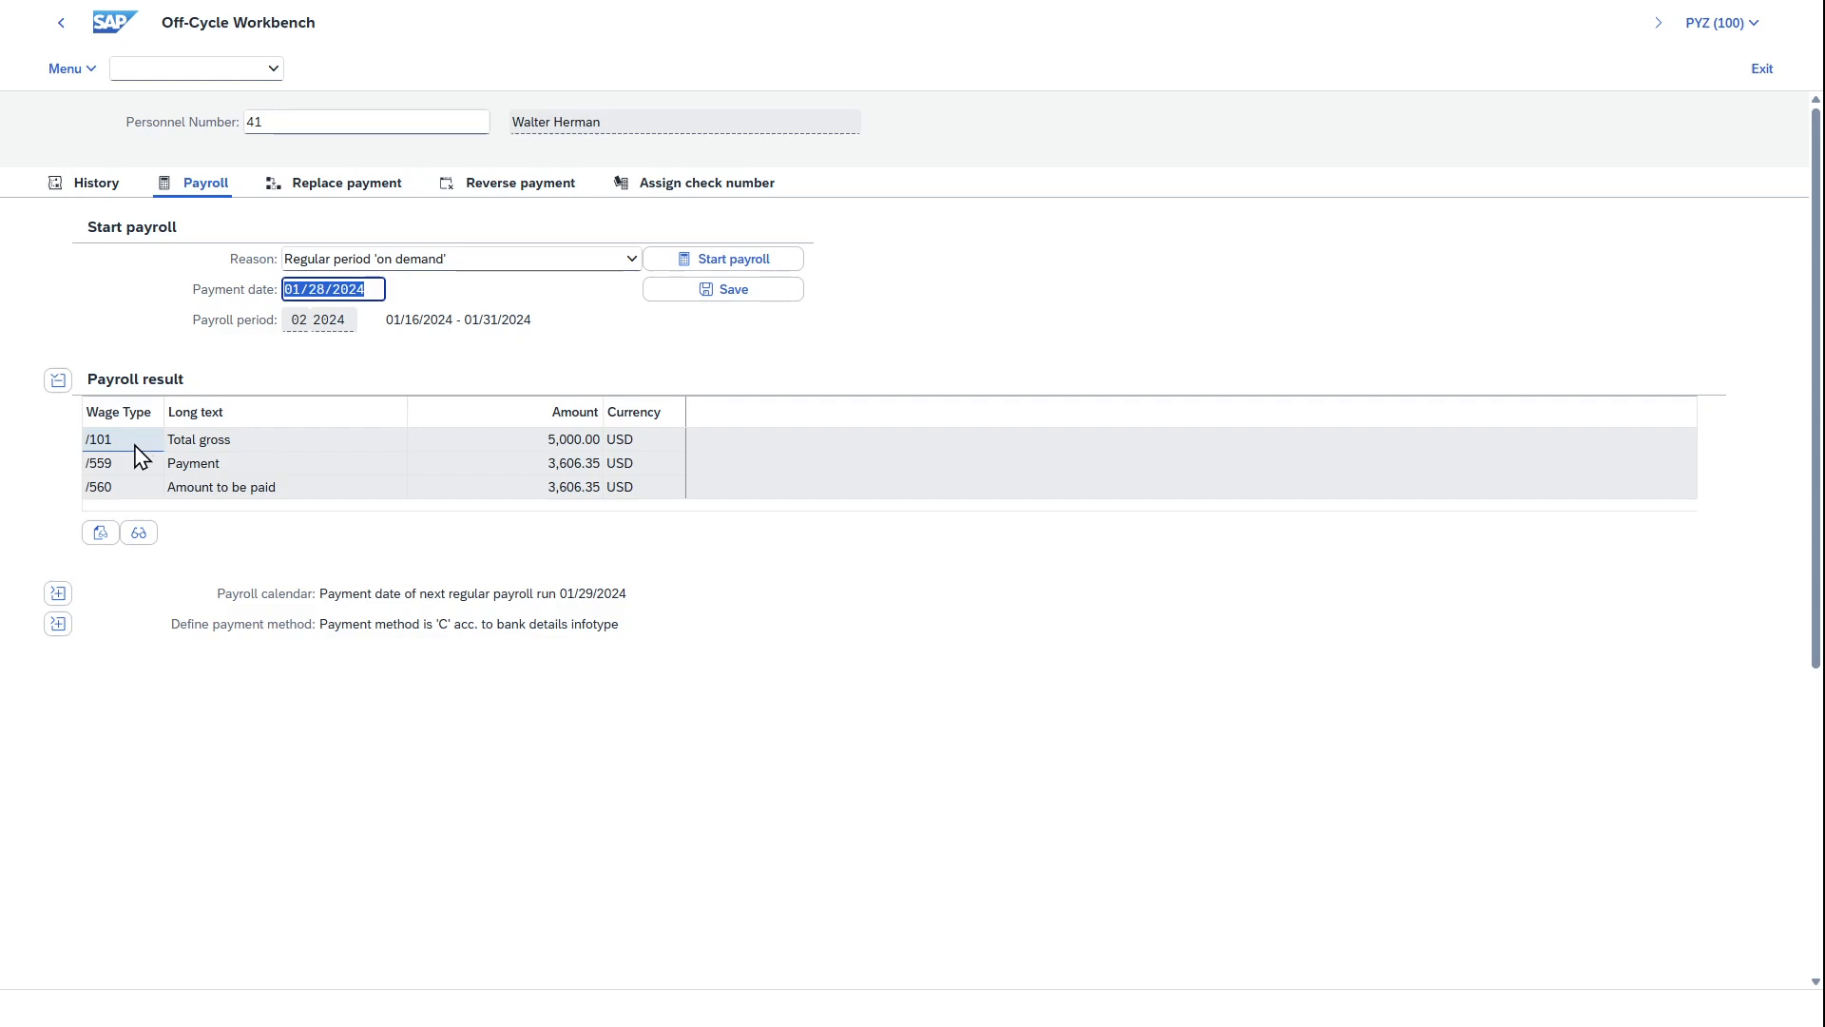
left_click(100, 535)
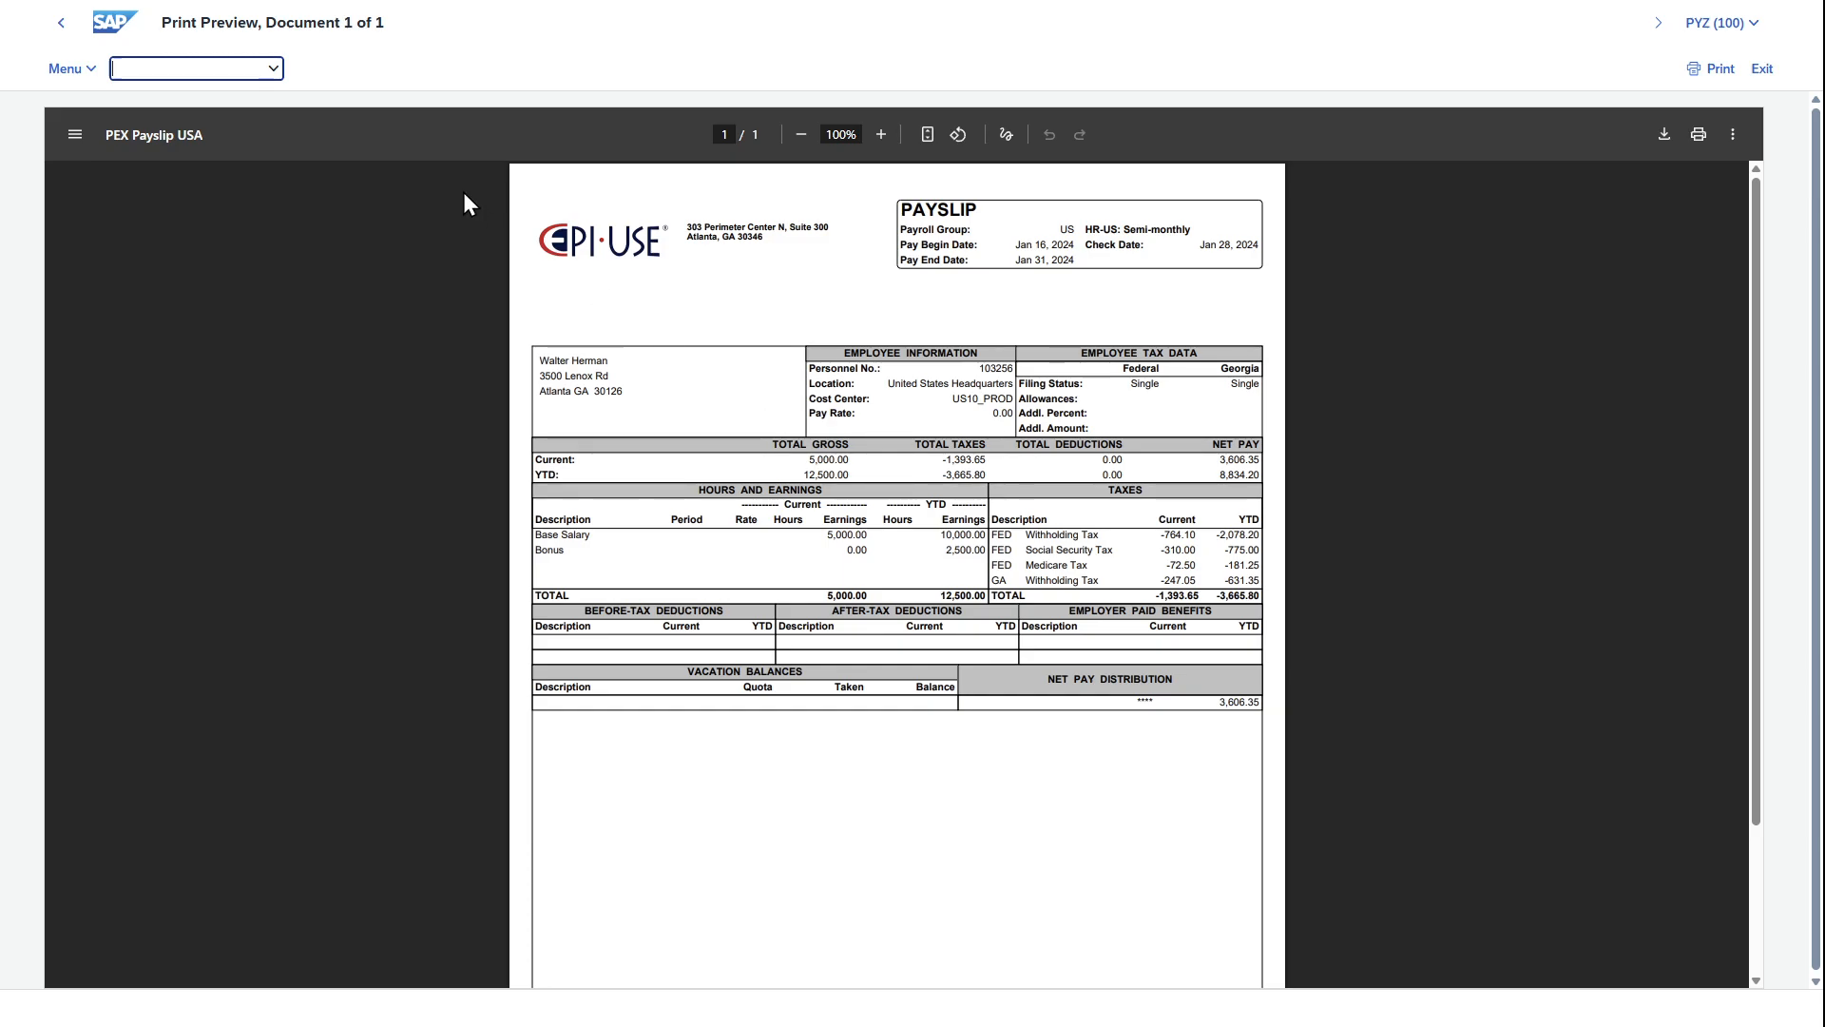
left_click(61, 22)
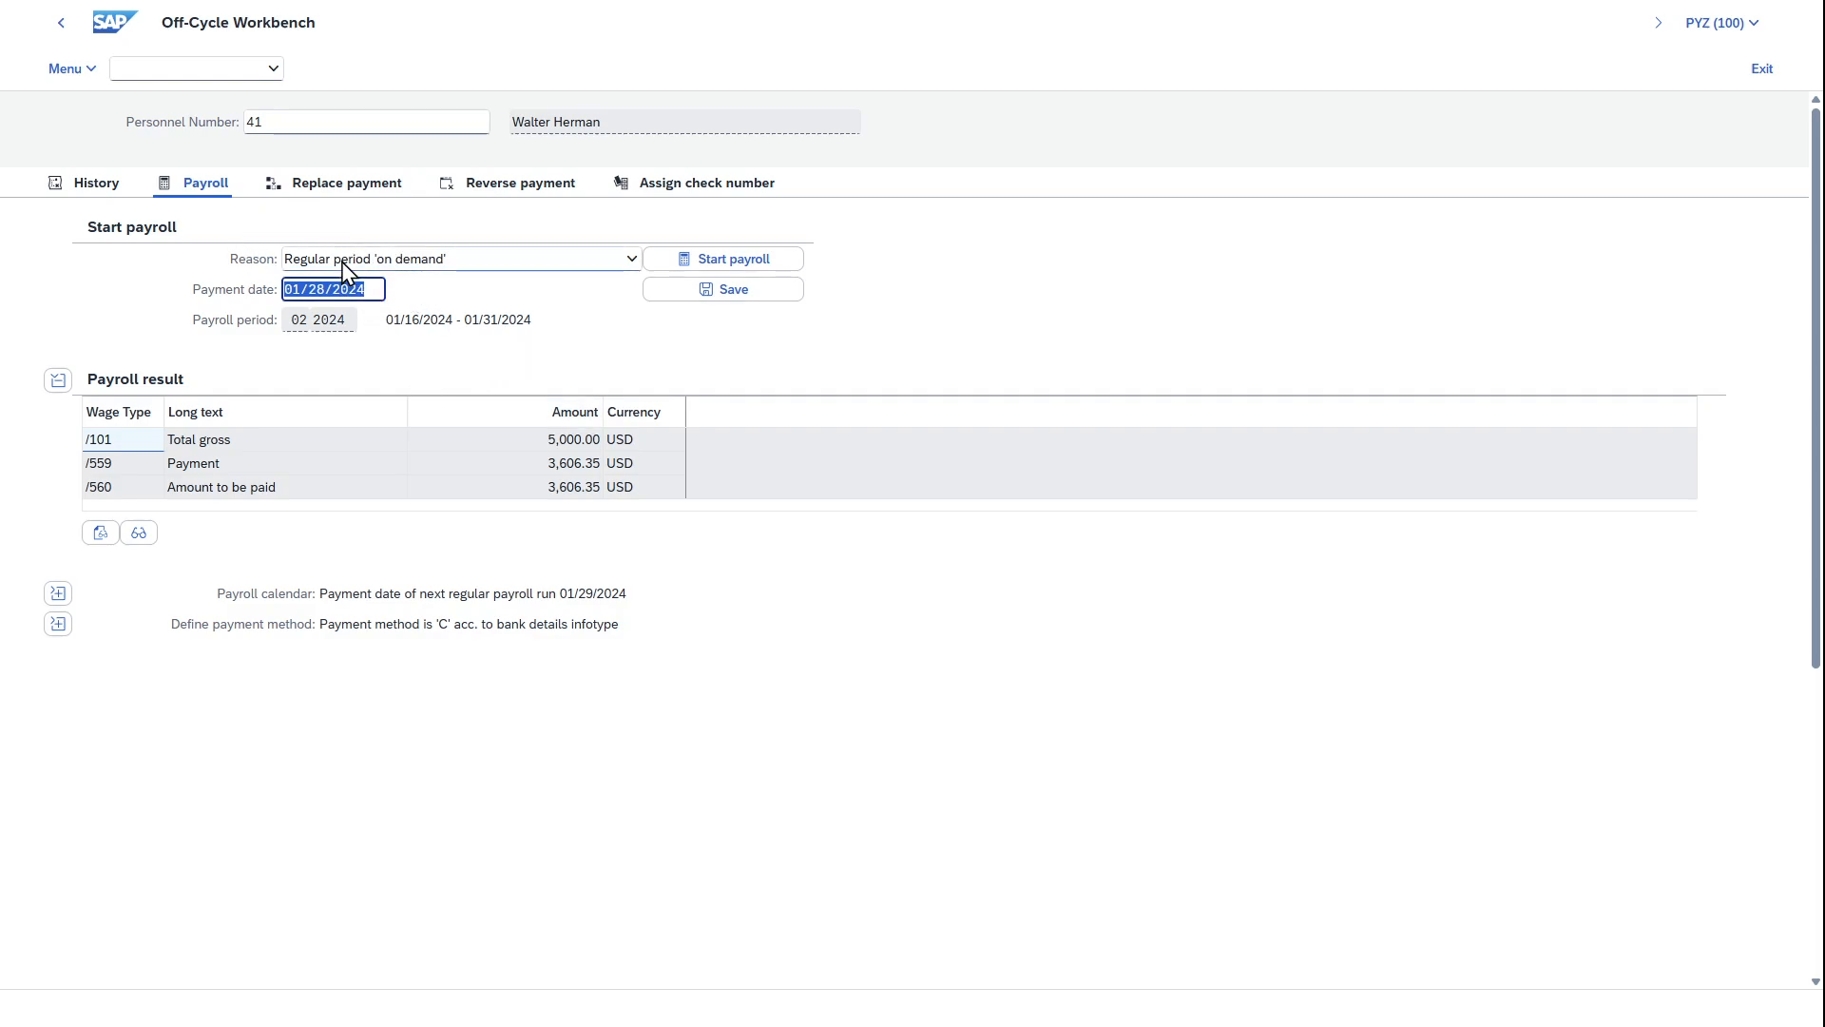
Switch to payment reversal and discard the unsaved payroll result.
left_click(525, 195)
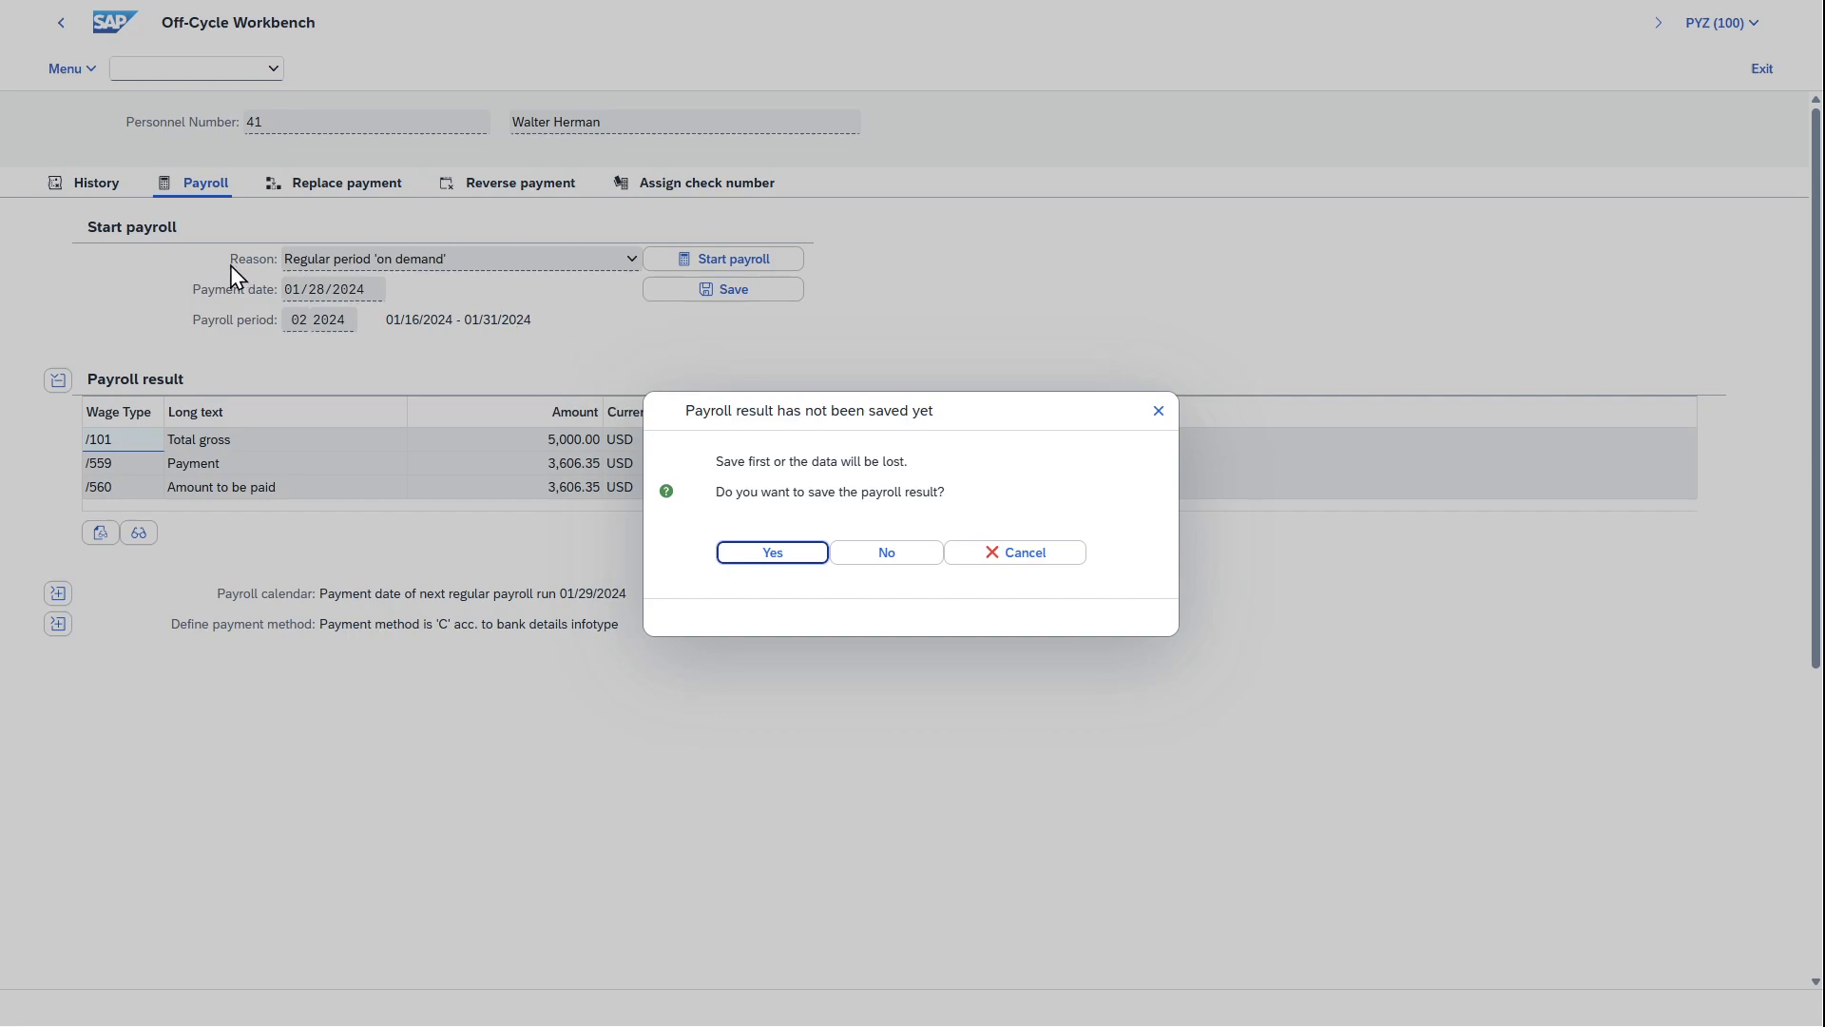
left_click_drag(719, 492, 904, 509)
left_click(888, 562)
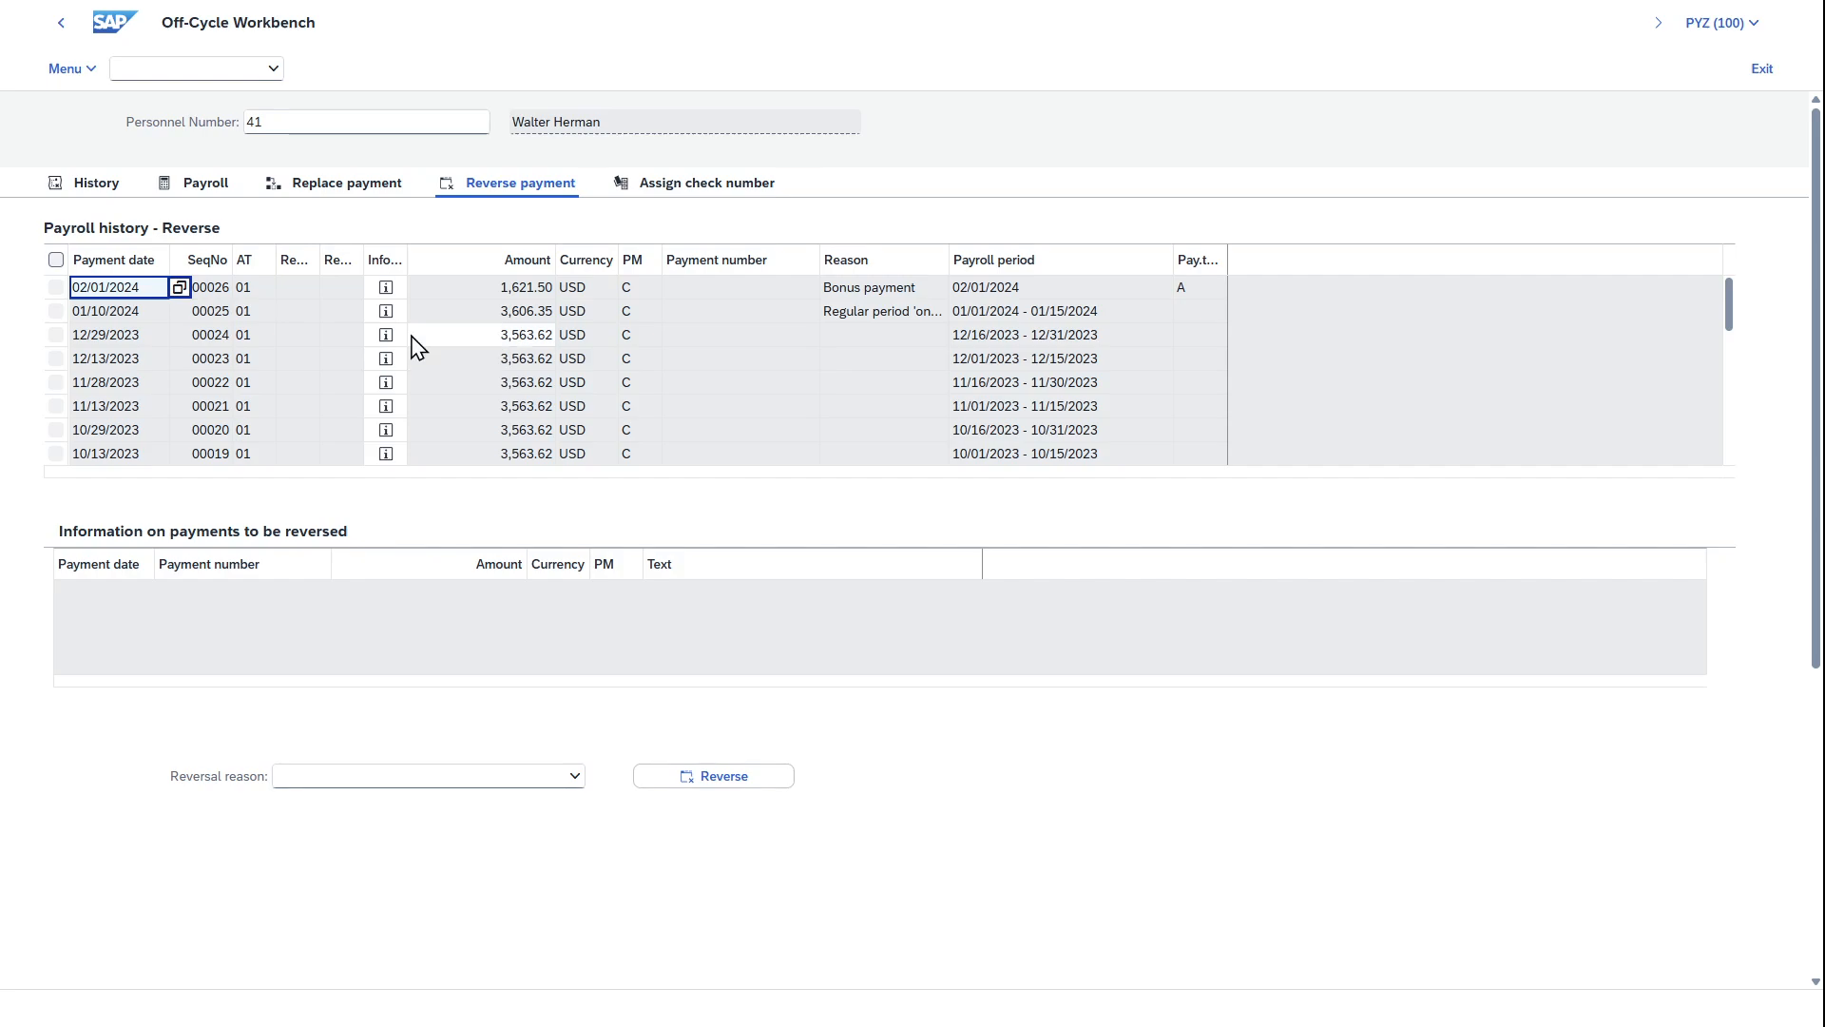
Select the 02/01/2024 bonus payment for reversal, review the reversal reasons without choosing one, and return to the payroll history.
left_click(54, 288)
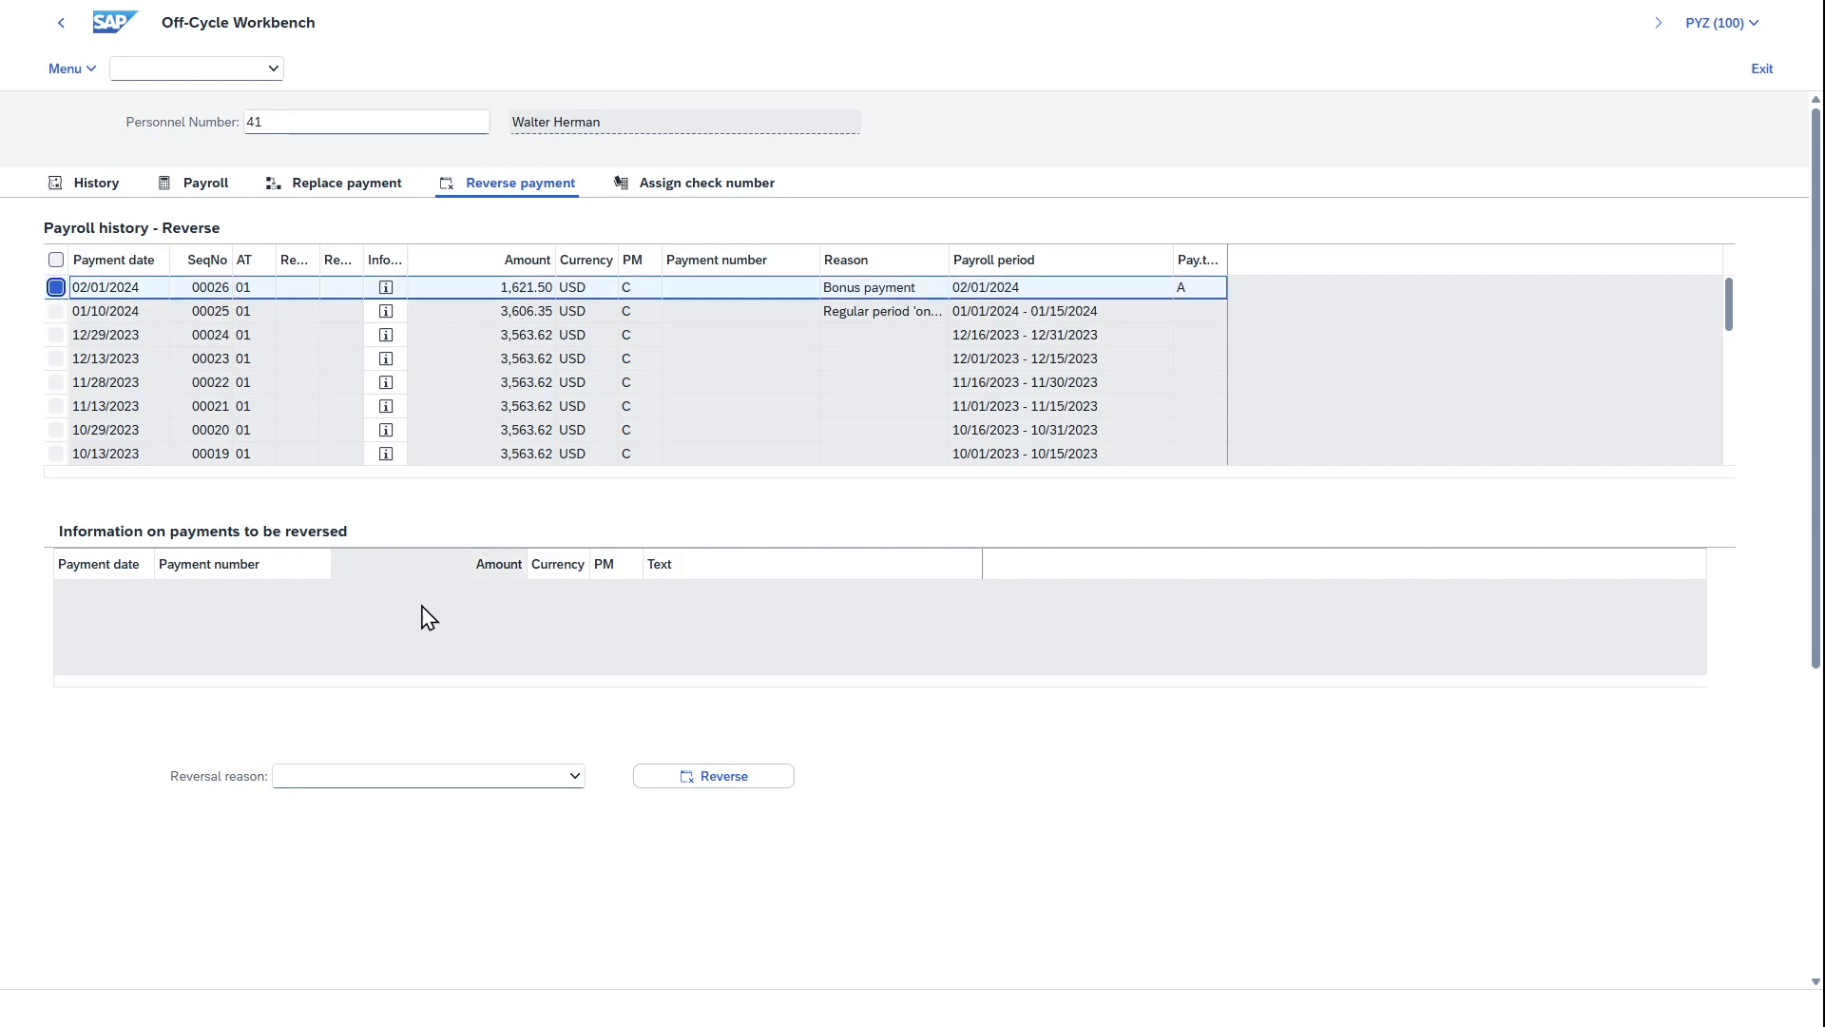
left_click(530, 778)
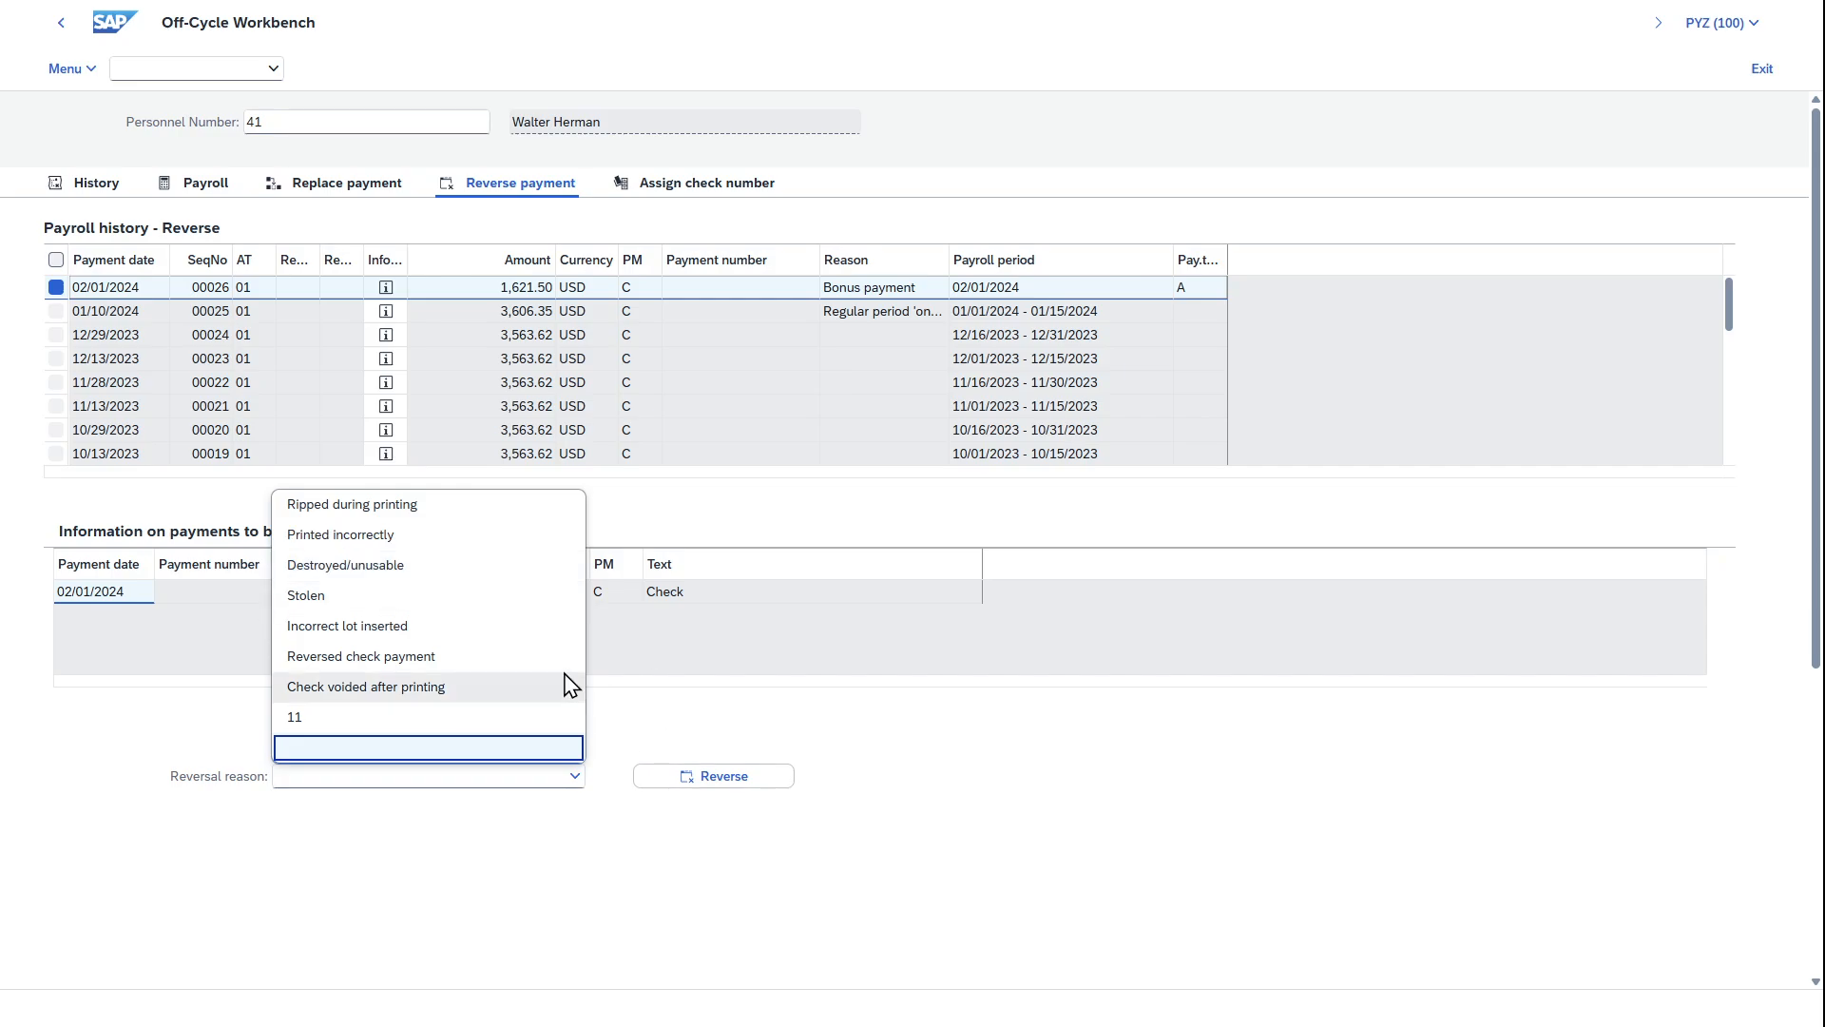
left_click(437, 880)
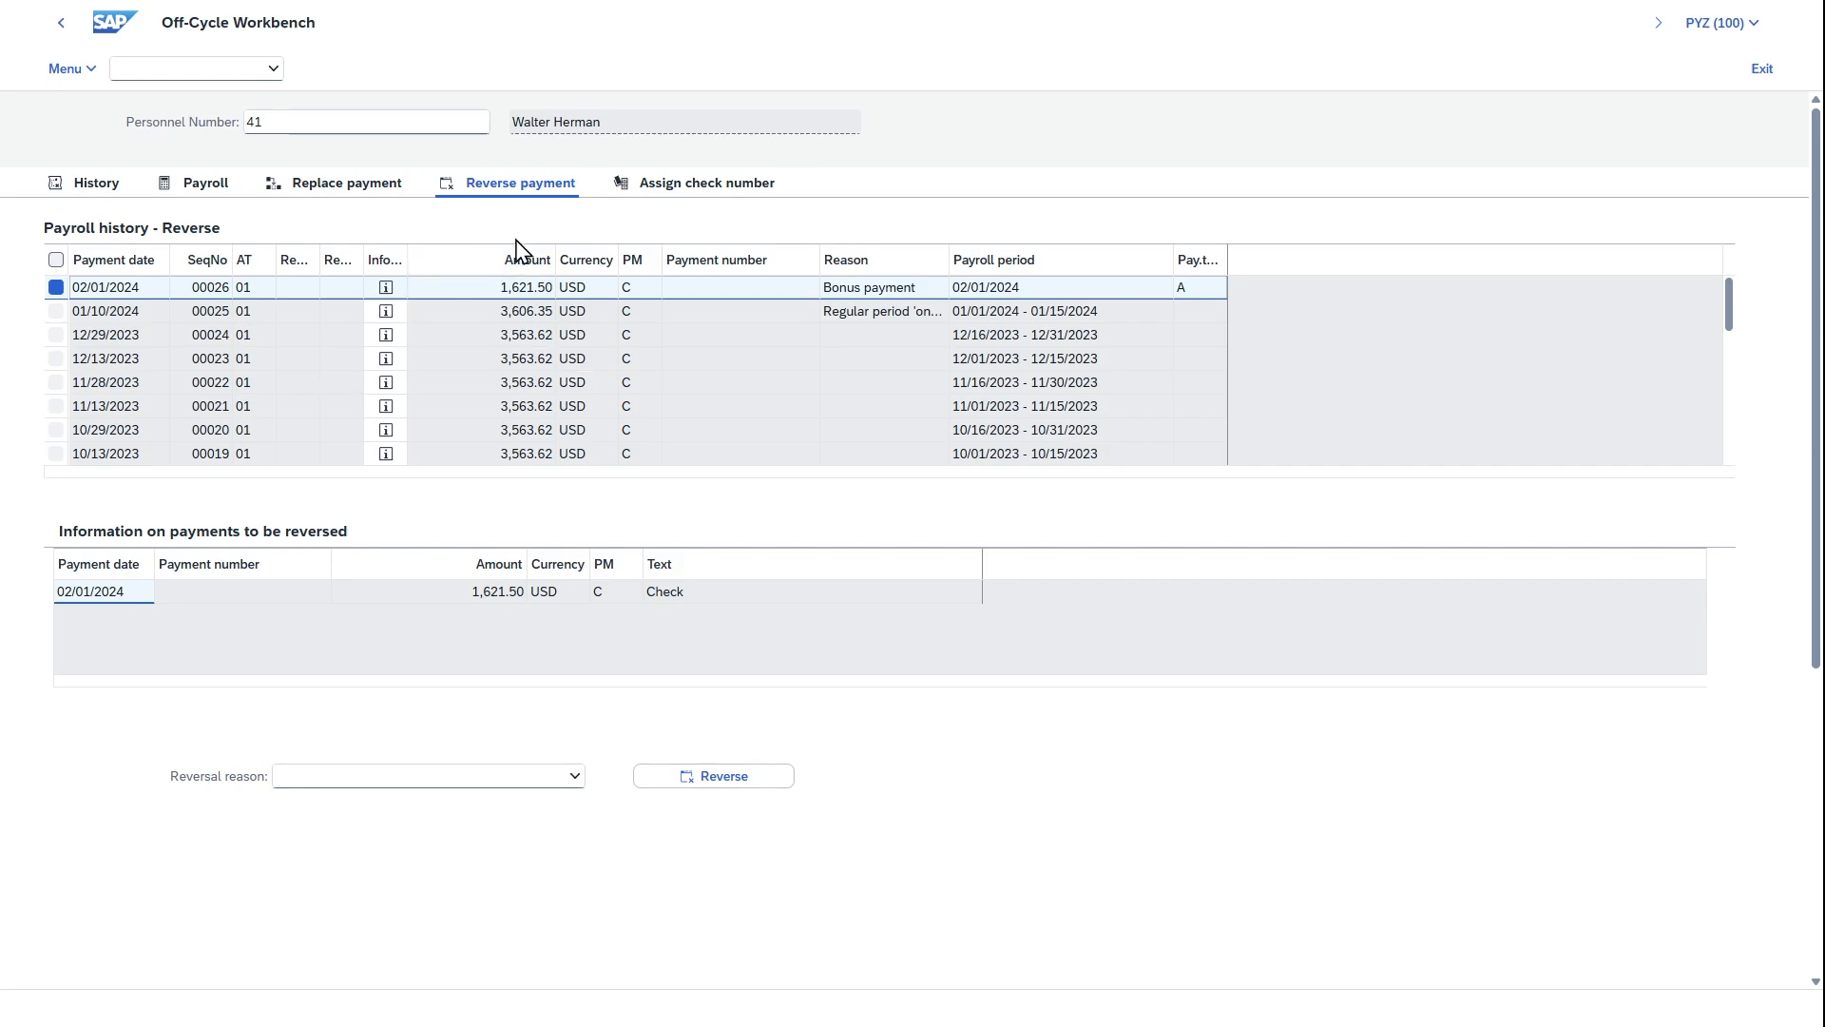
left_click(93, 186)
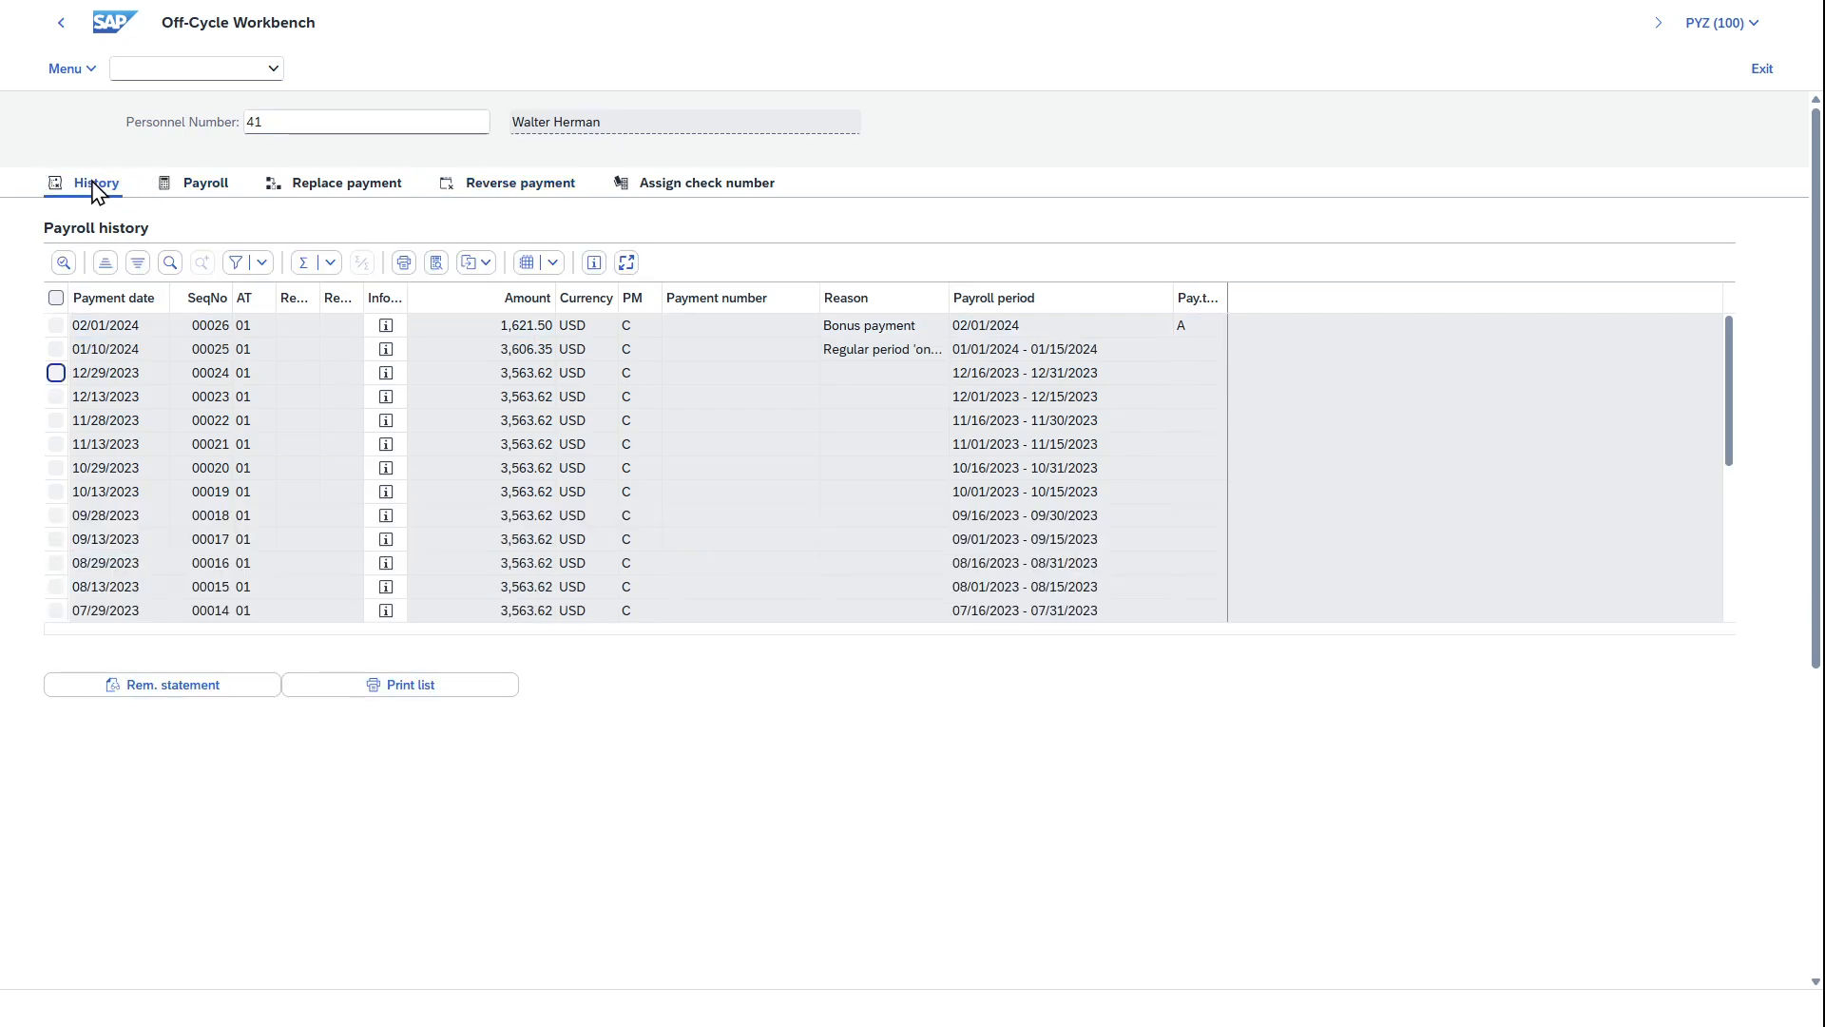